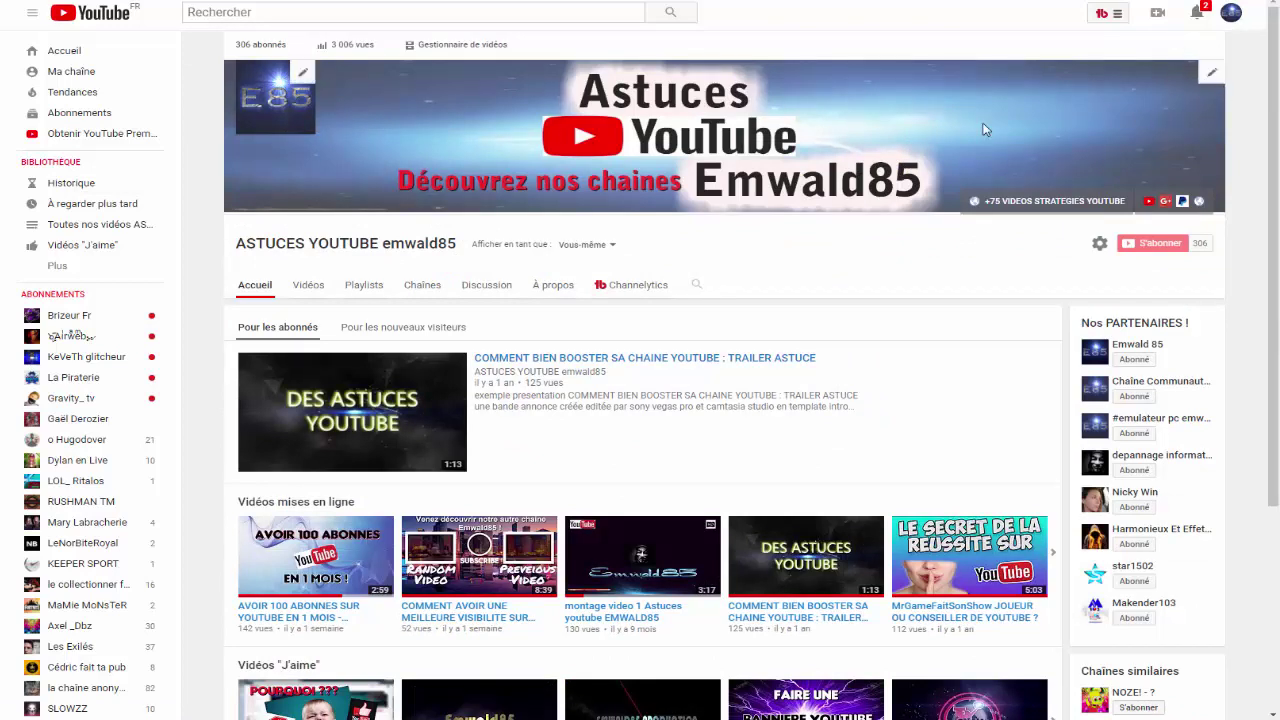
Open the edit options for the channel banner's links and artwork
click(1212, 76)
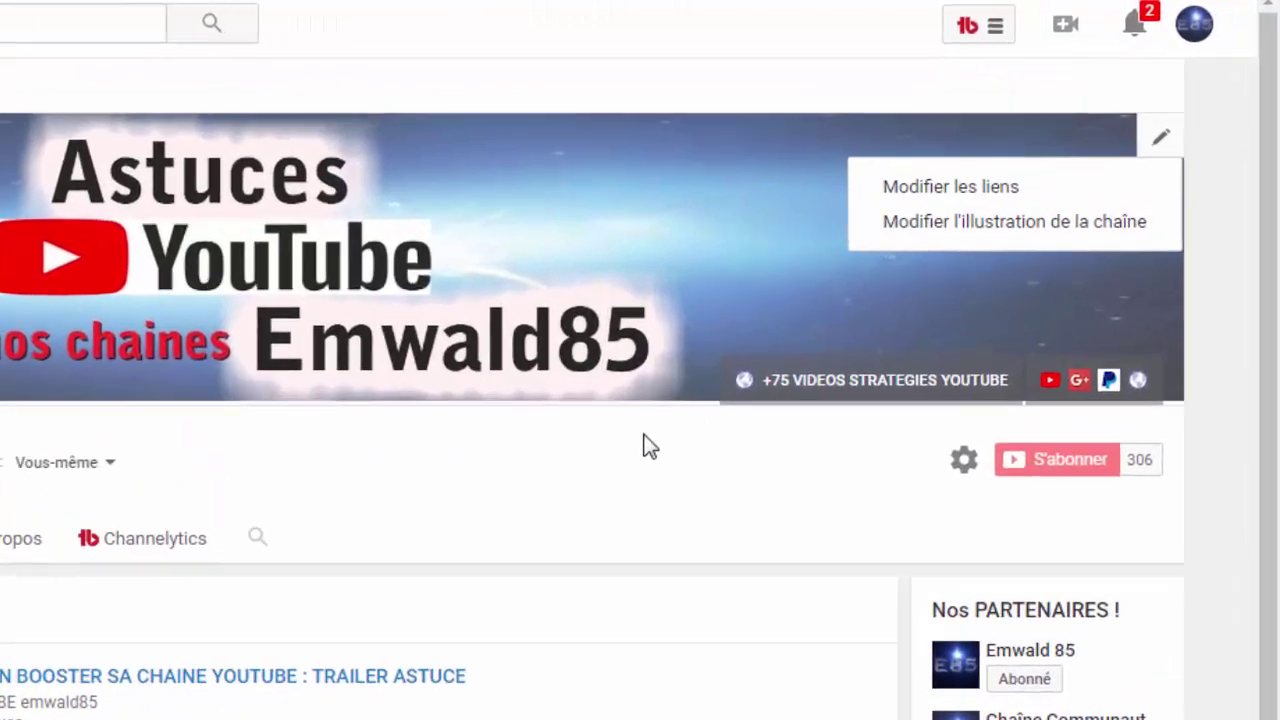
click(706, 441)
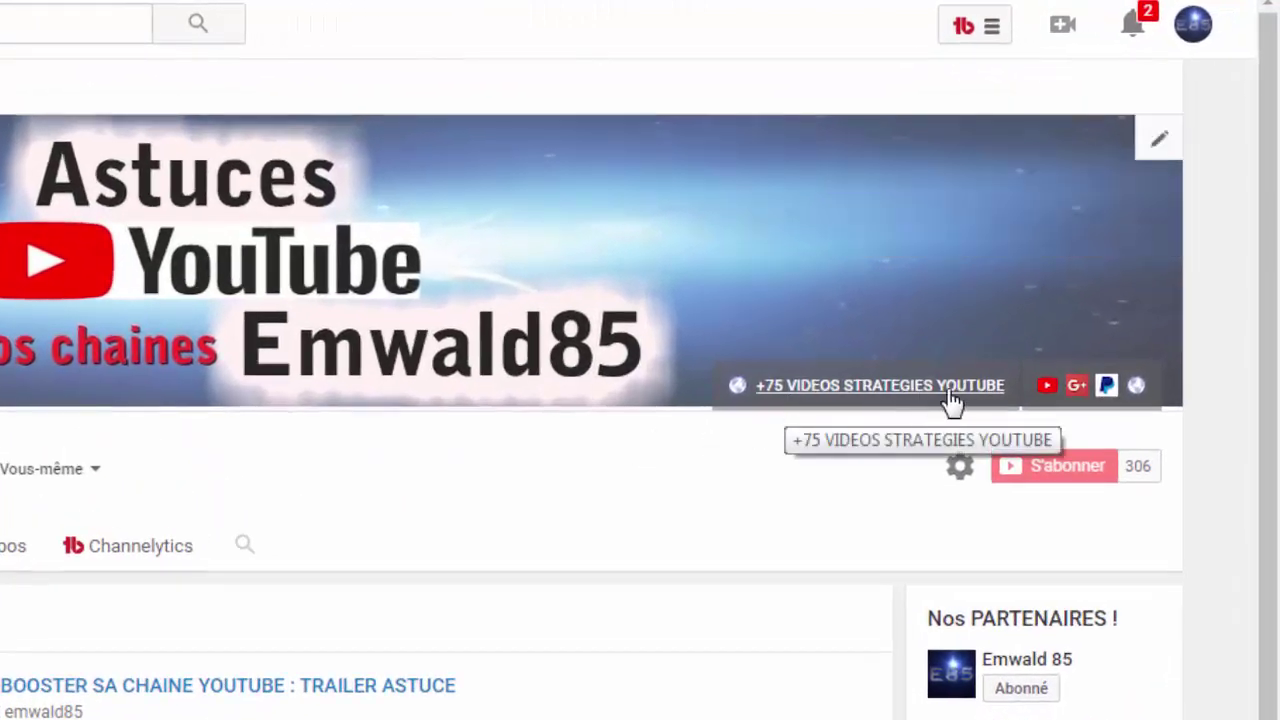
click(1159, 145)
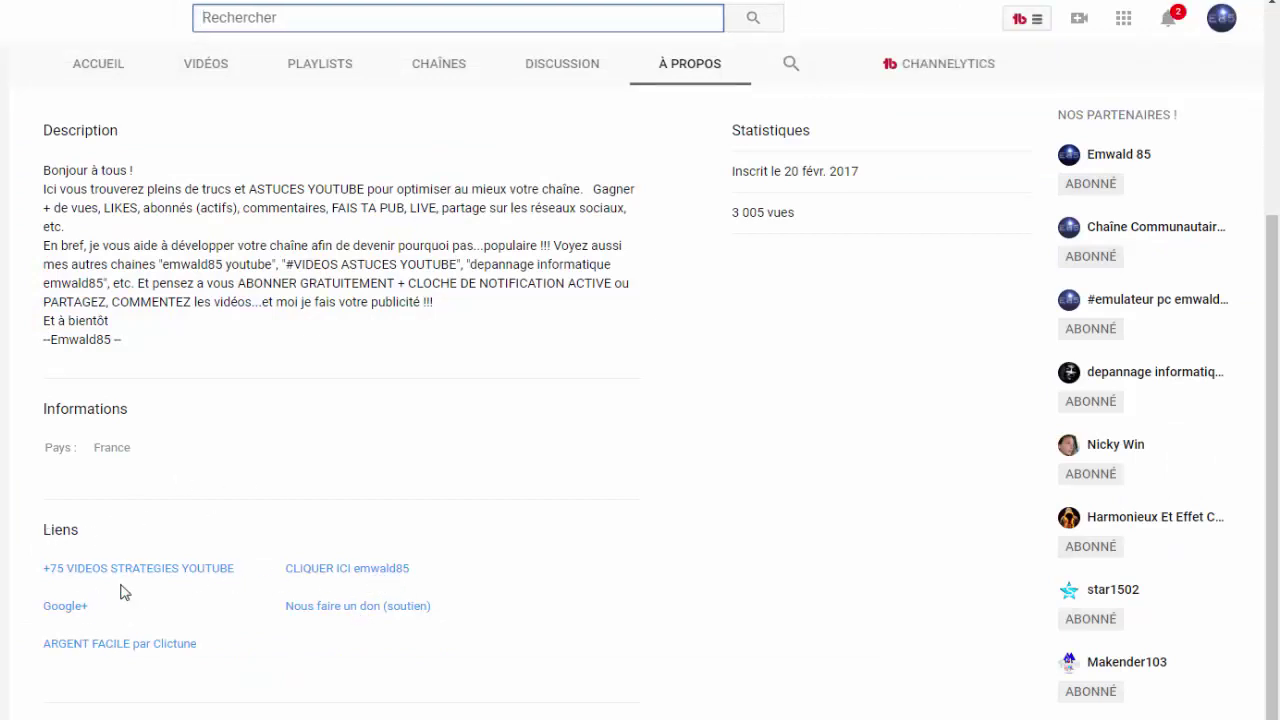
Enter channel customization from the À propos page and open the custom links list for editing
scroll(958, 541, up, 3)
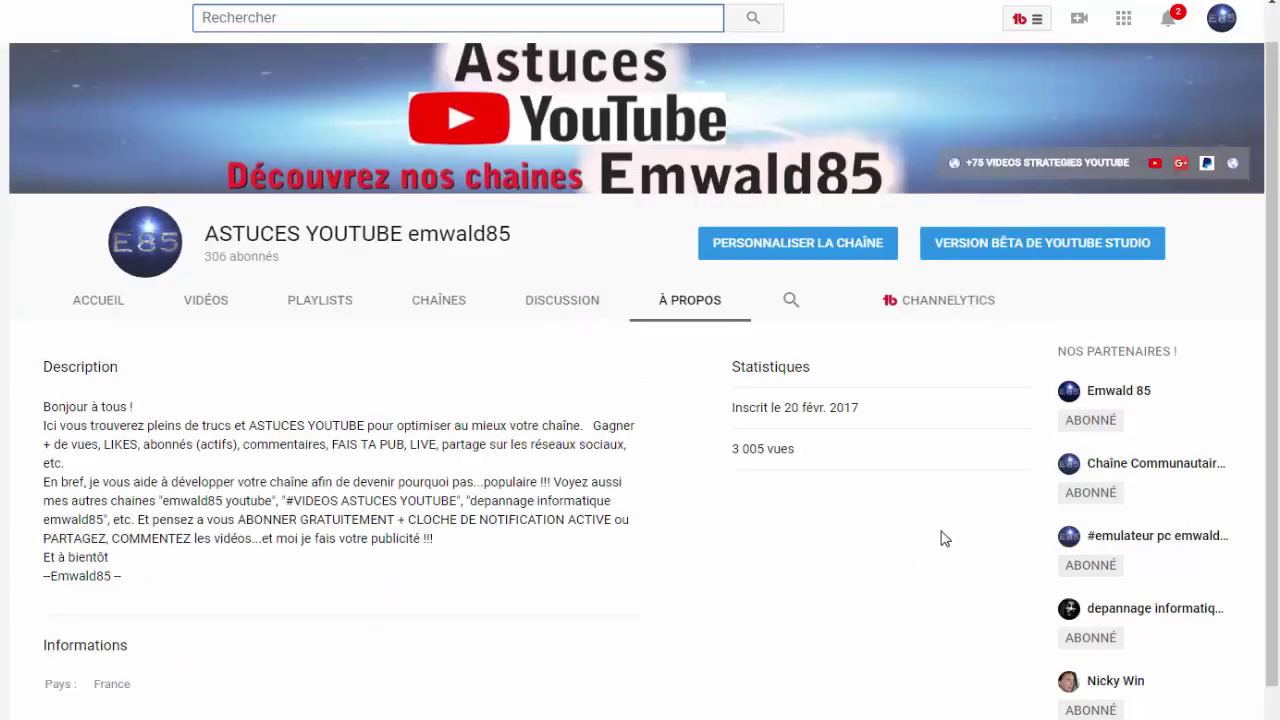
click(768, 292)
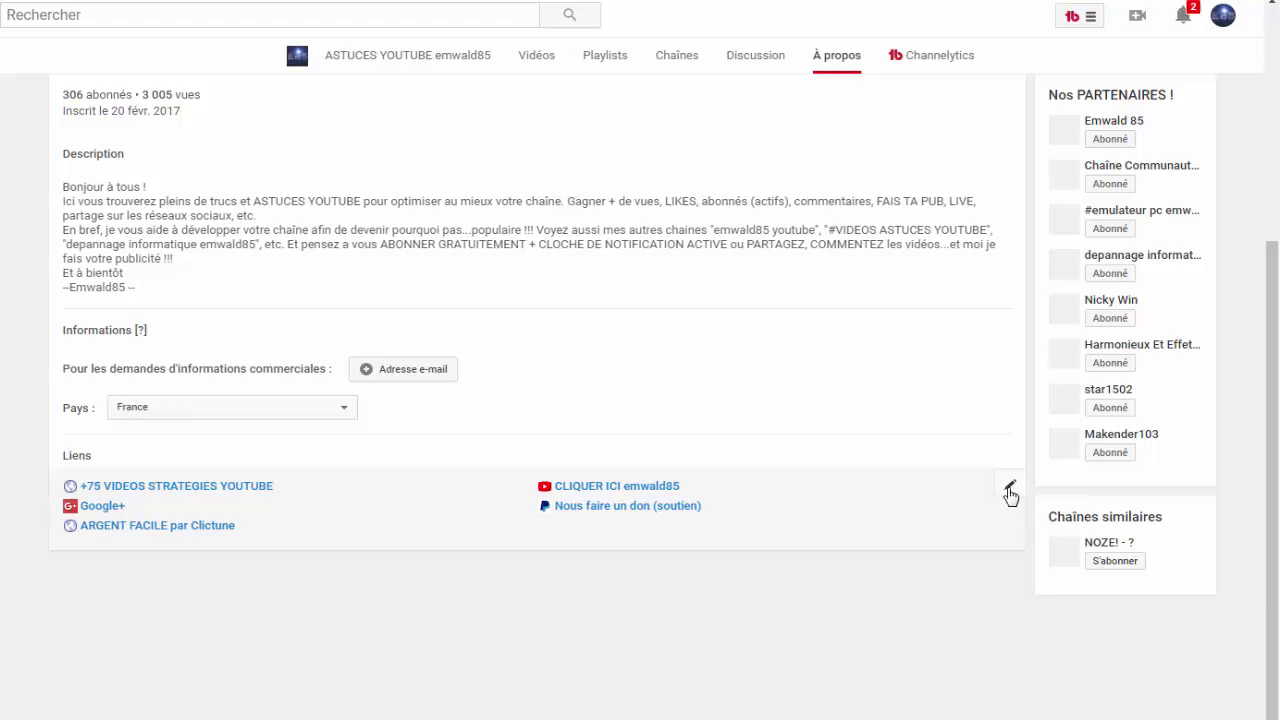
click(1010, 490)
scroll(206, 654, down, 1)
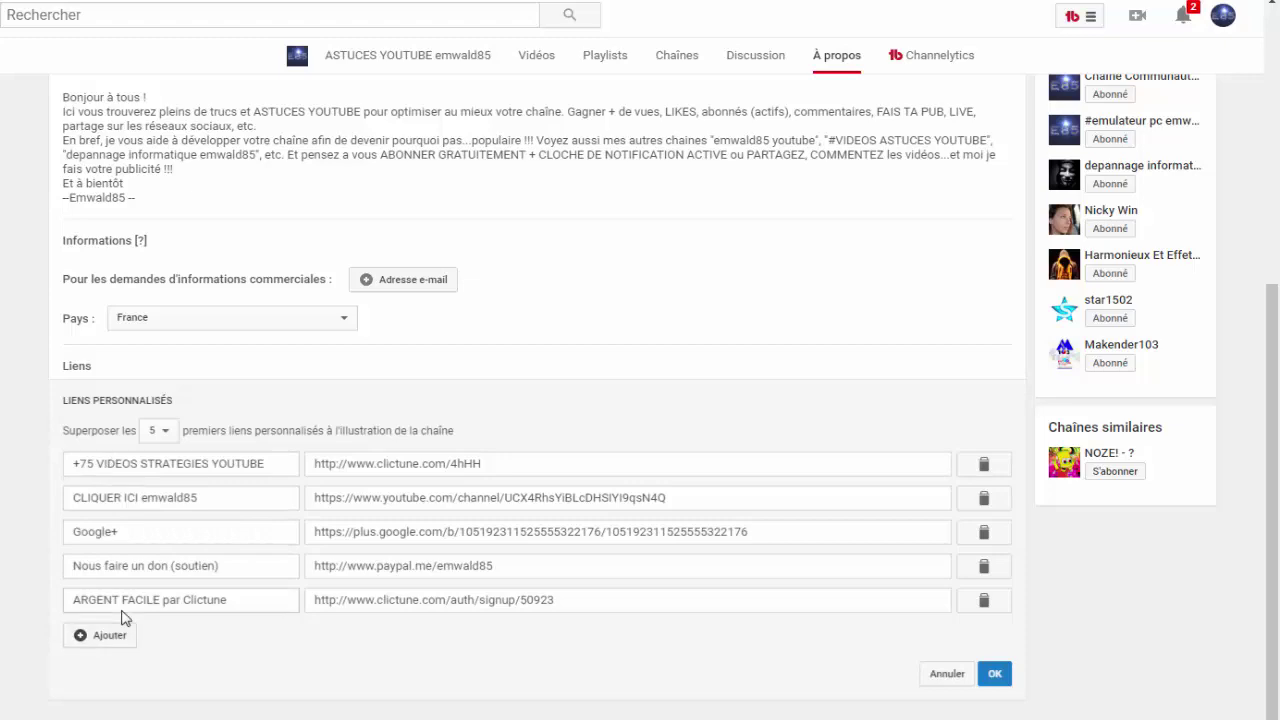
scroll(726, 569, up, 2)
scroll(726, 569, up, 2)
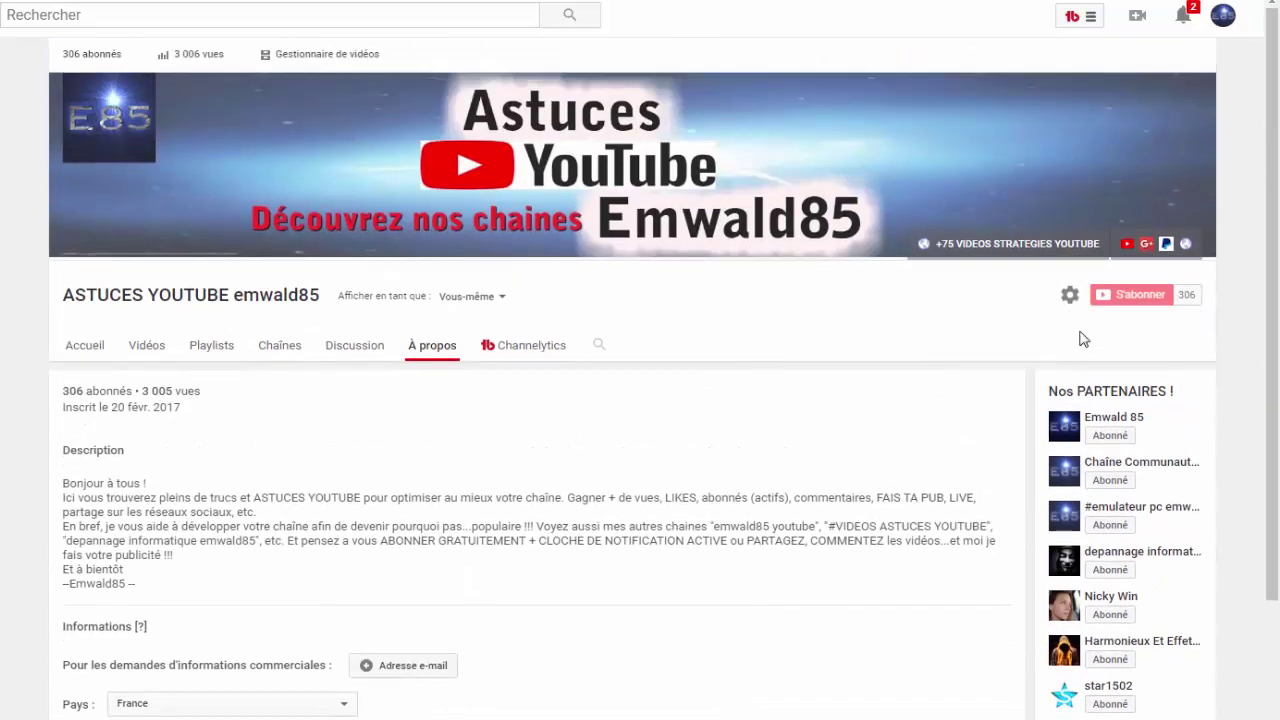
scroll(280, 703, down, 4)
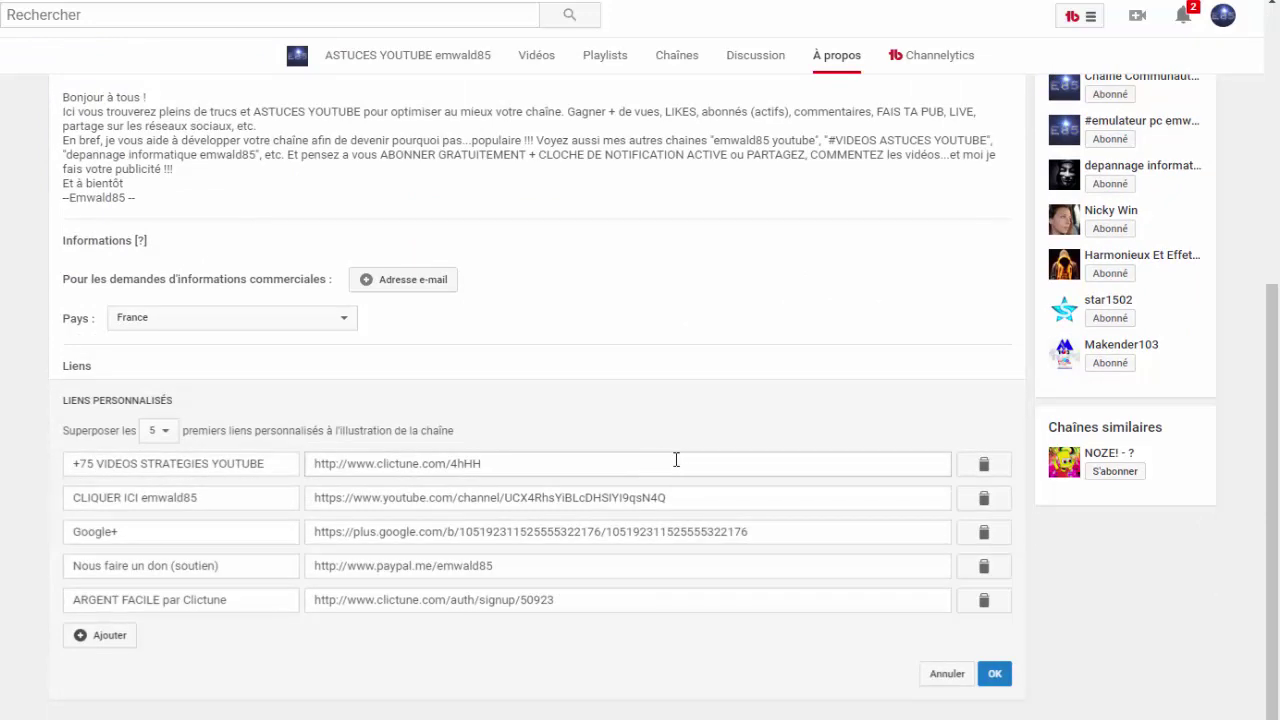
scroll(790, 445, up, 4)
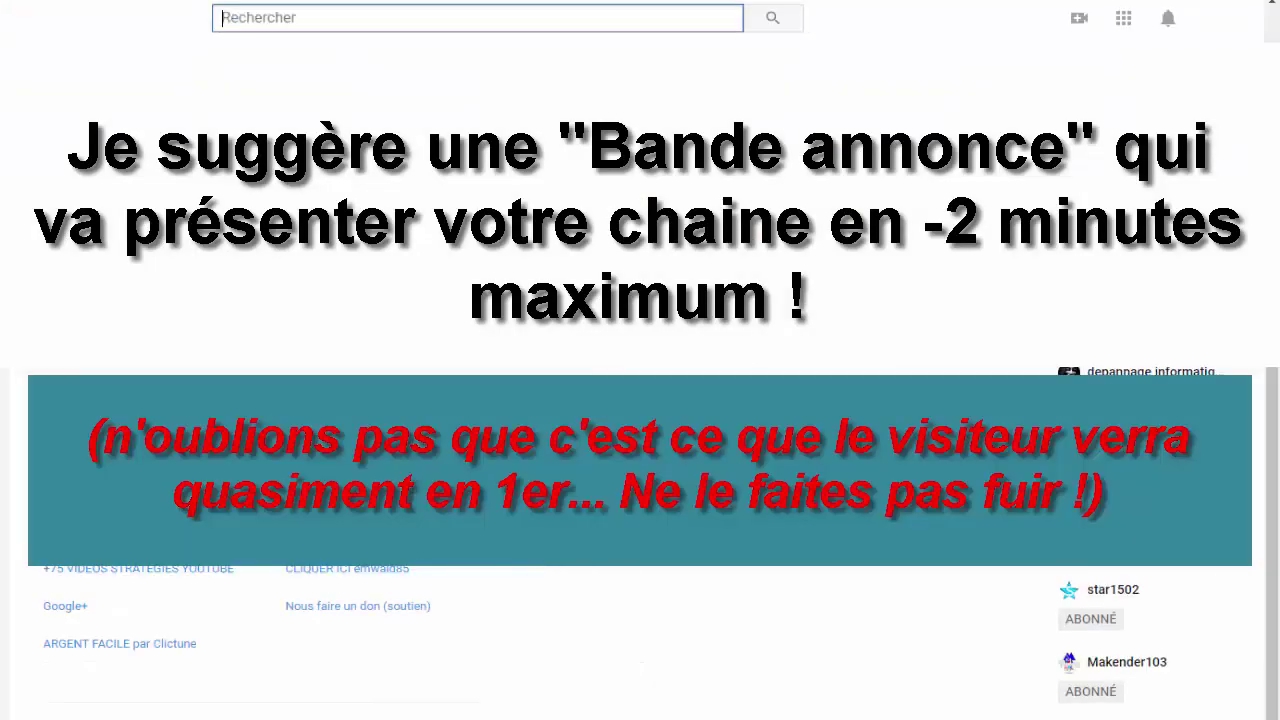
Open the channel's Accueil page in customization mode and review the channel settings, leaving them as they are
scroll(423, 451, up, 10)
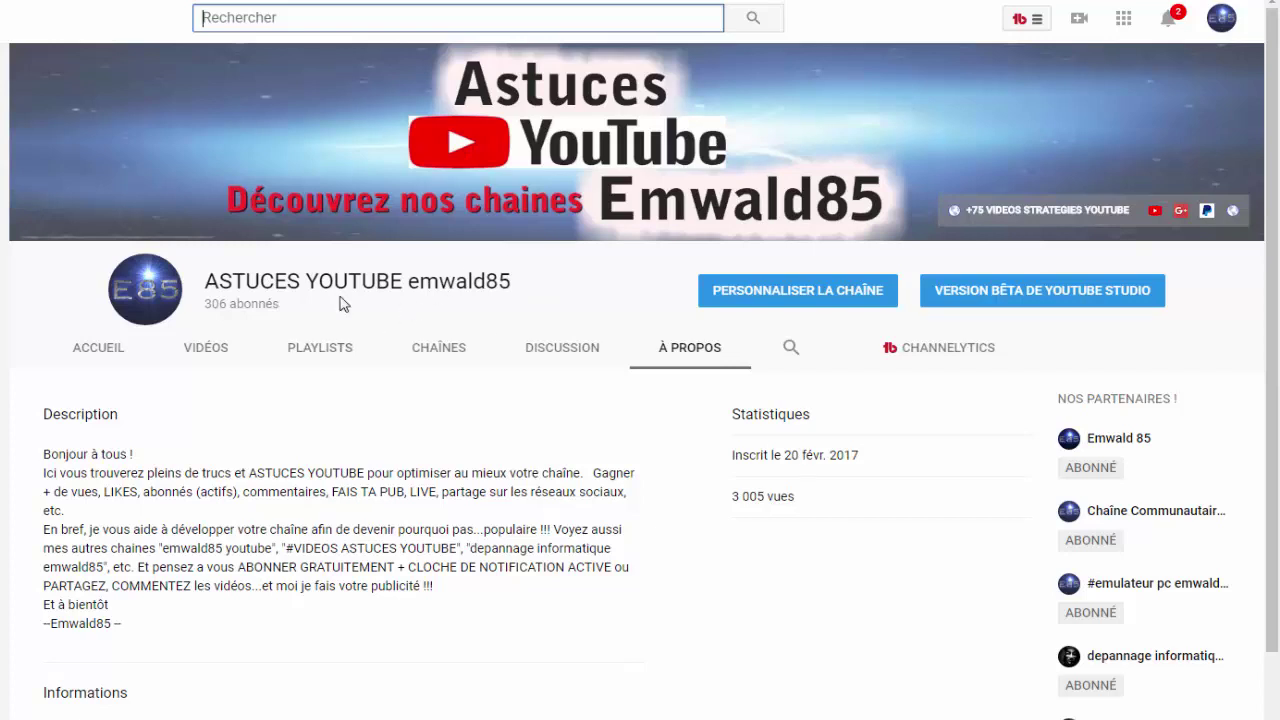
click(111, 353)
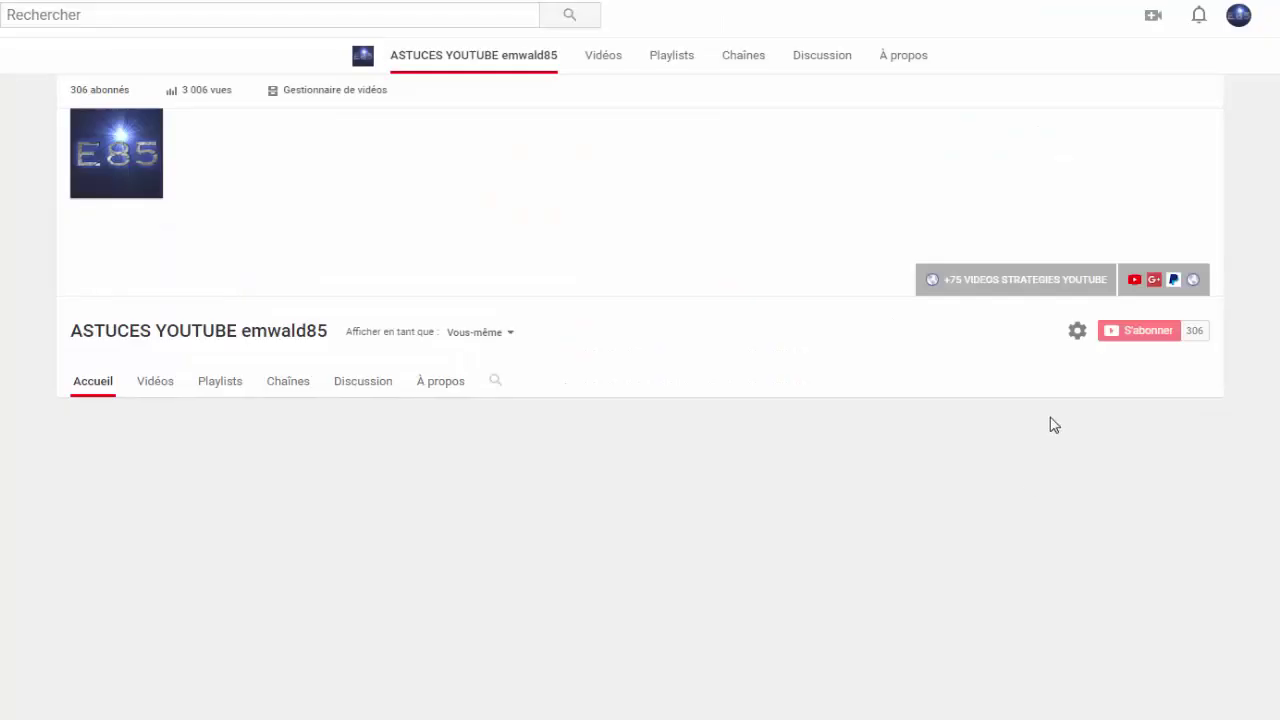
click(846, 298)
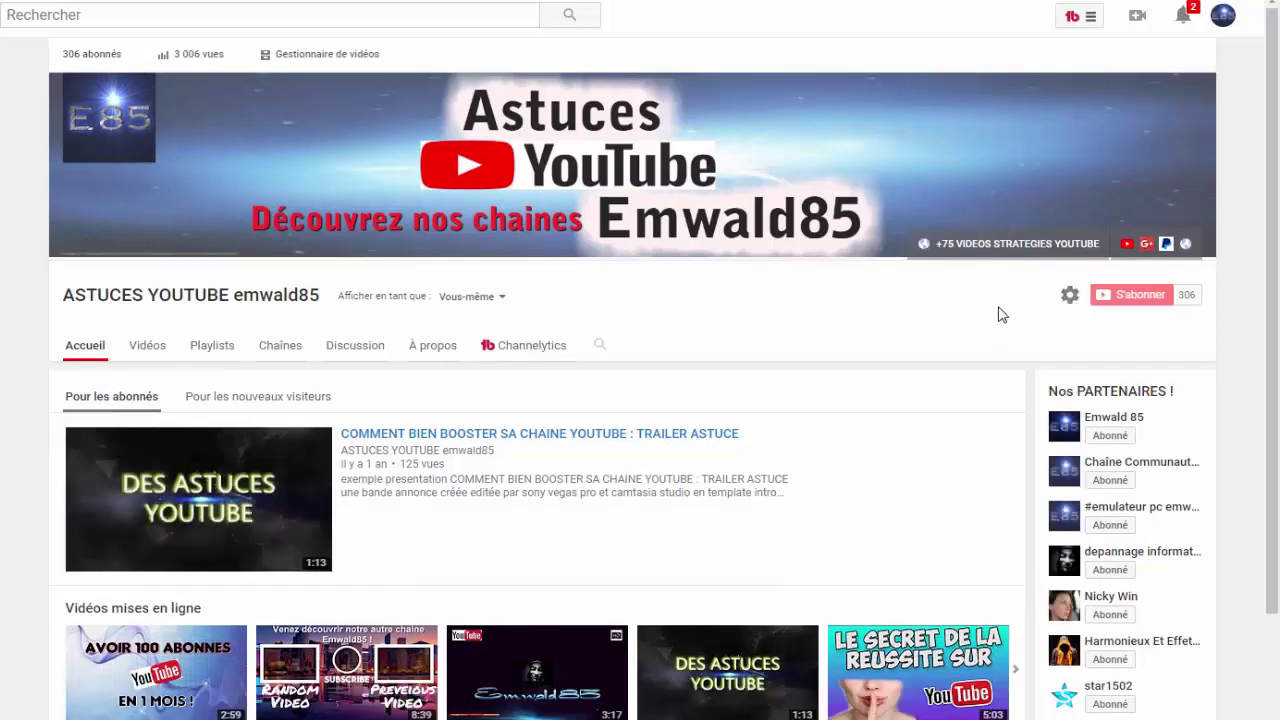
click(1069, 295)
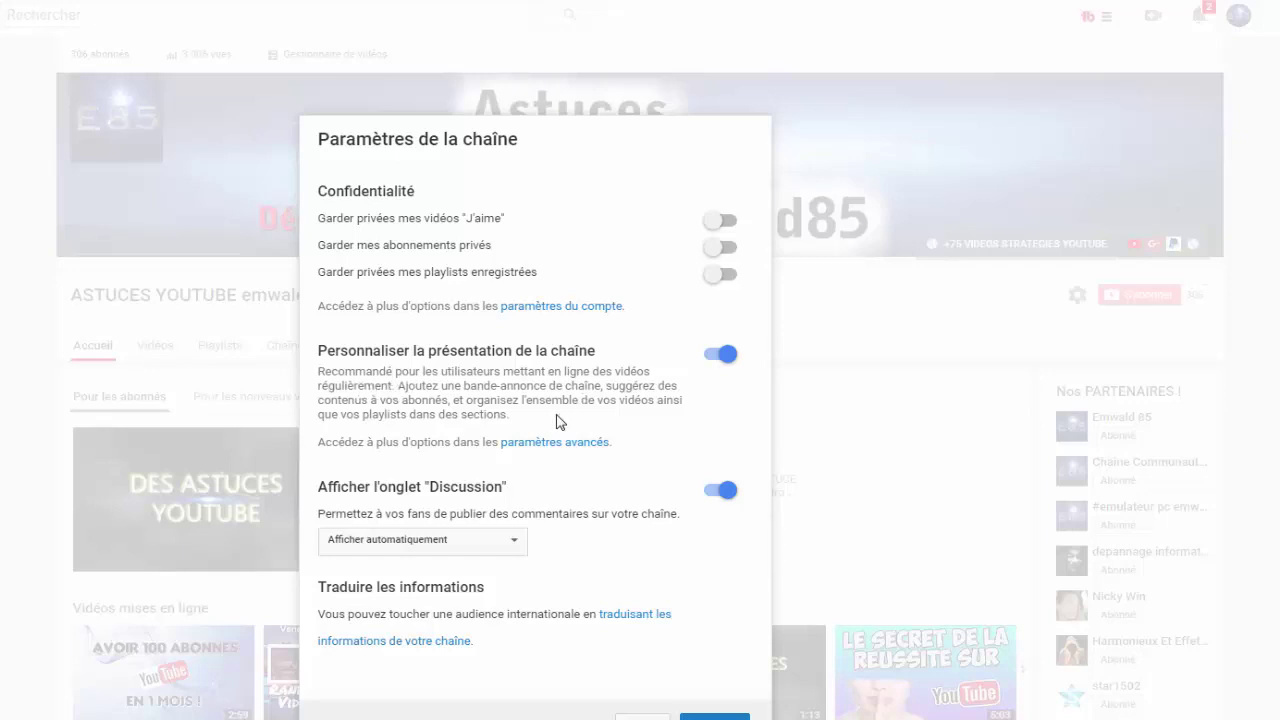
click(929, 386)
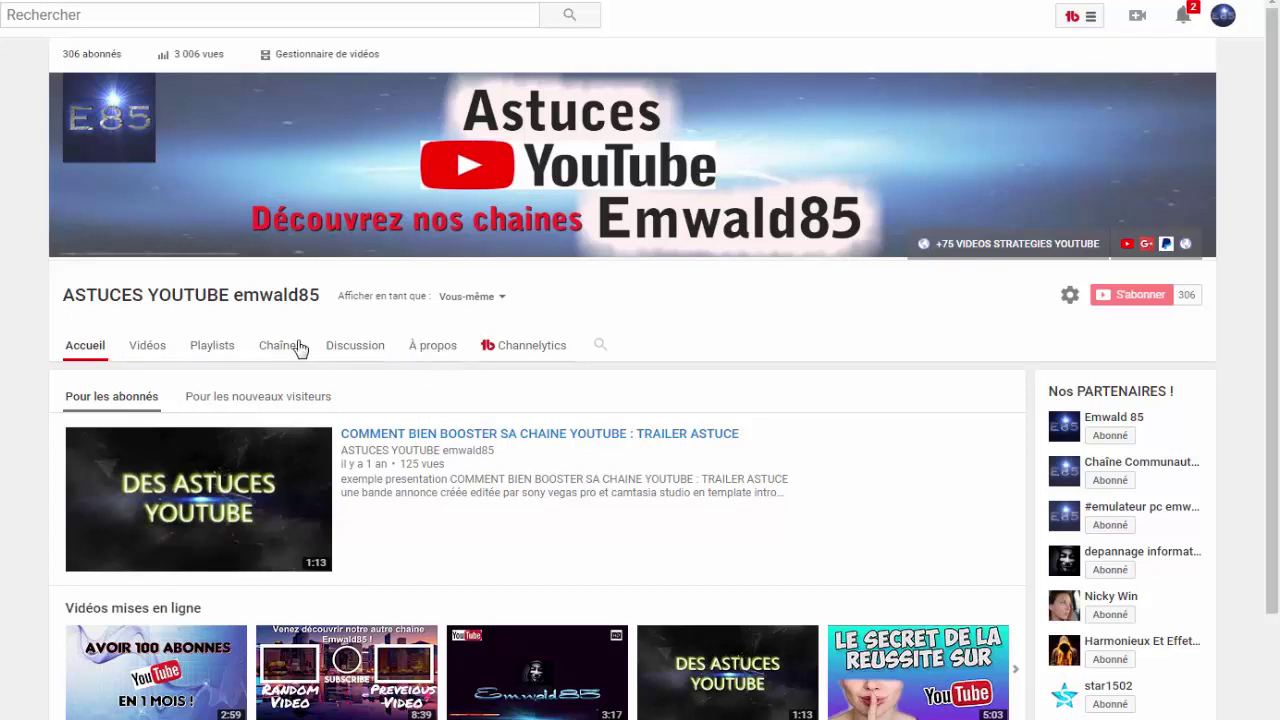
Examine the Accueil page's trailer, uploaded videos and liked videos sections, including the video thumbnails
scroll(588, 400, down, 2)
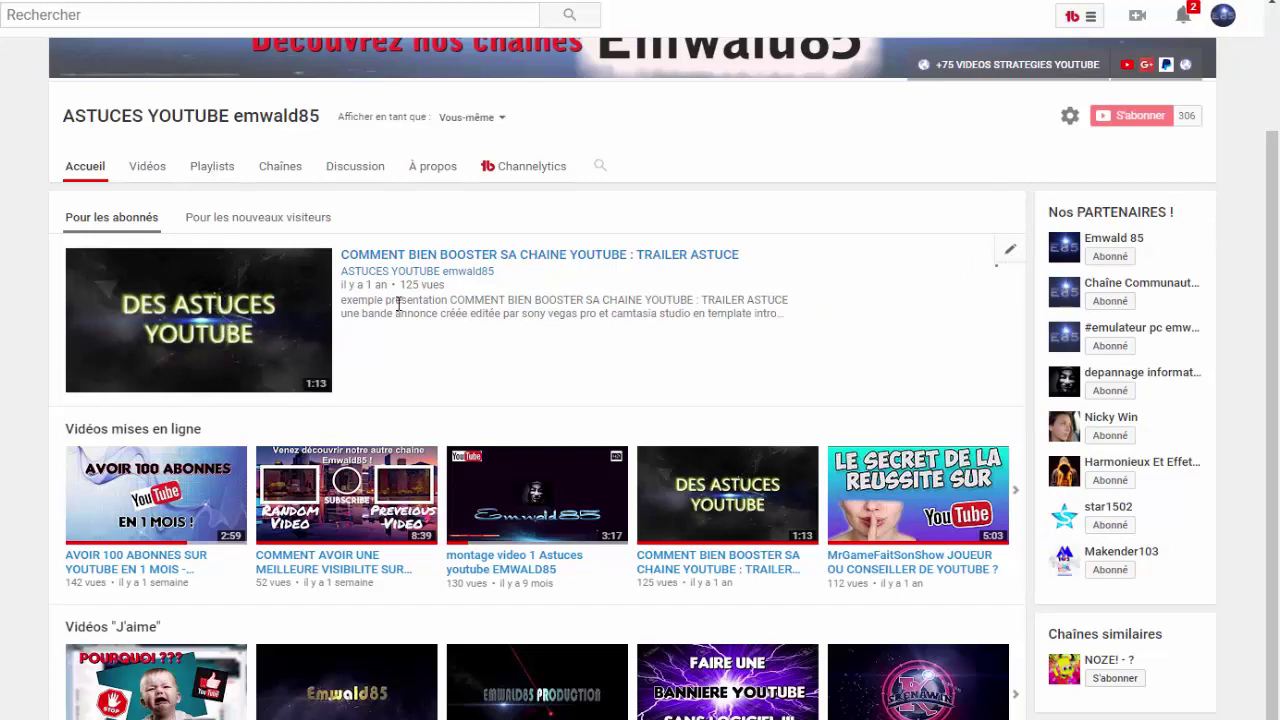
scroll(218, 195, down, 2)
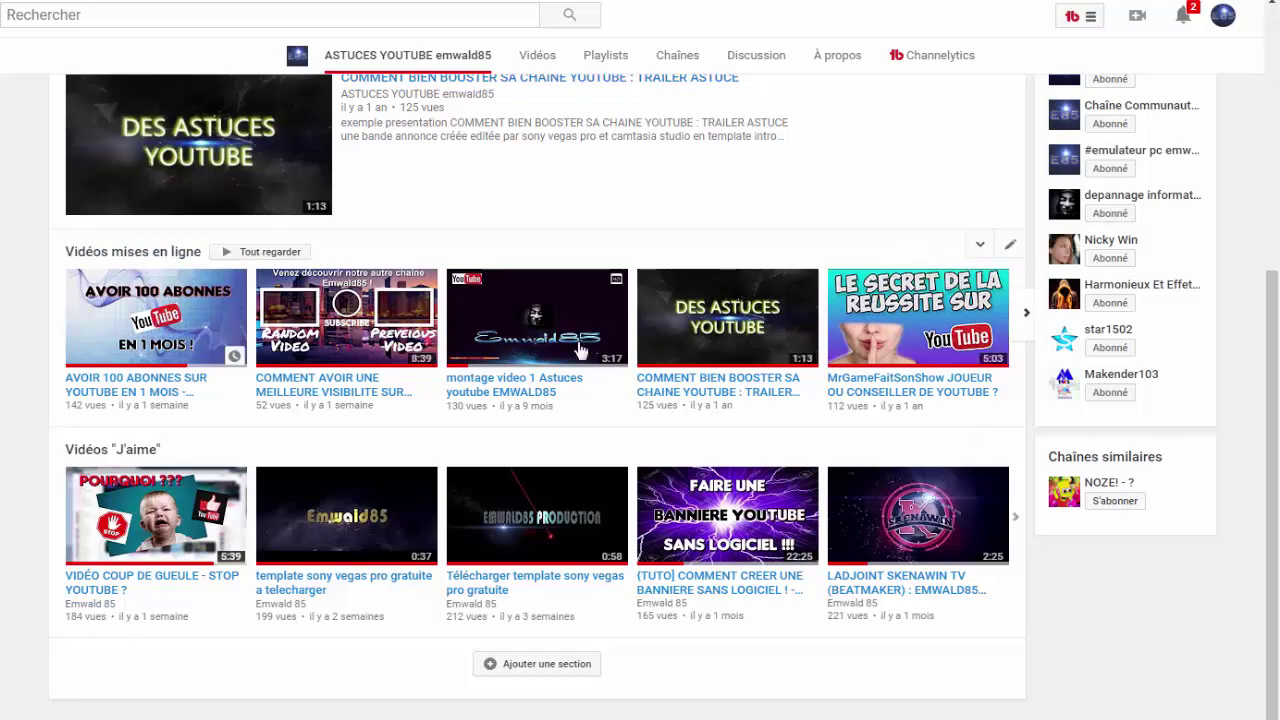
scroll(277, 430, up, 2)
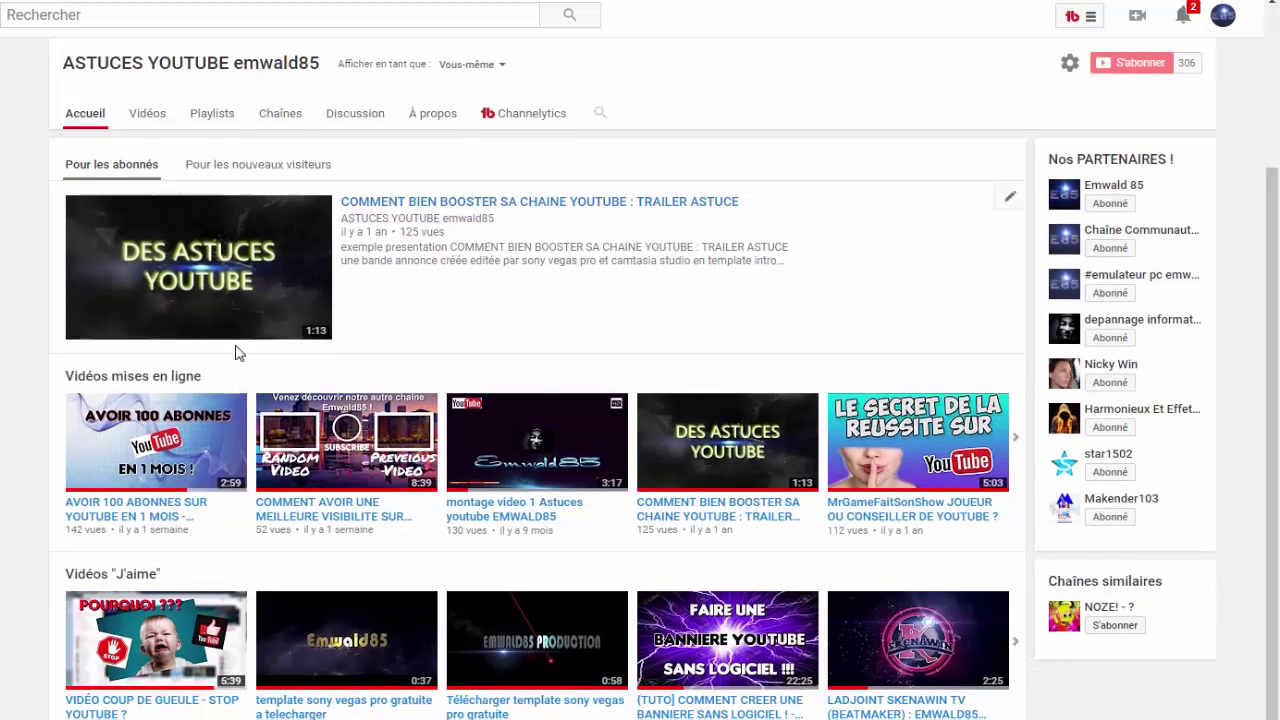
scroll(237, 352, down, 2)
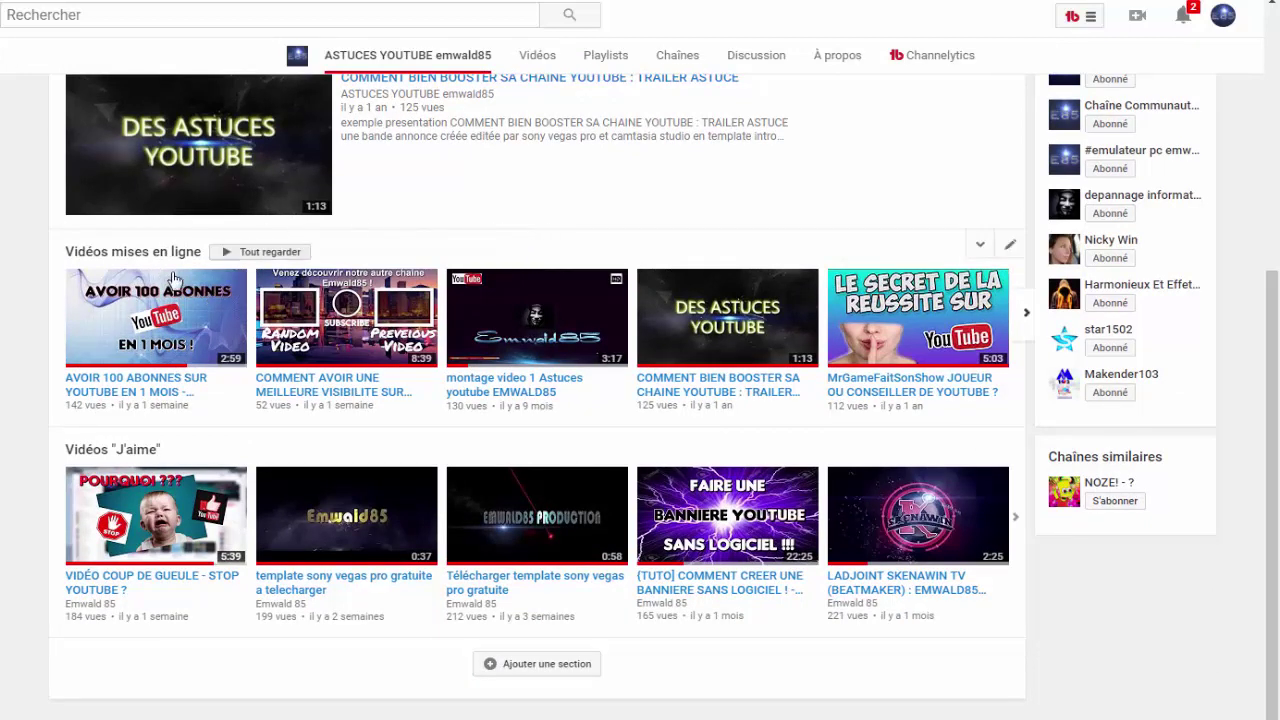
mouse_move(168, 317)
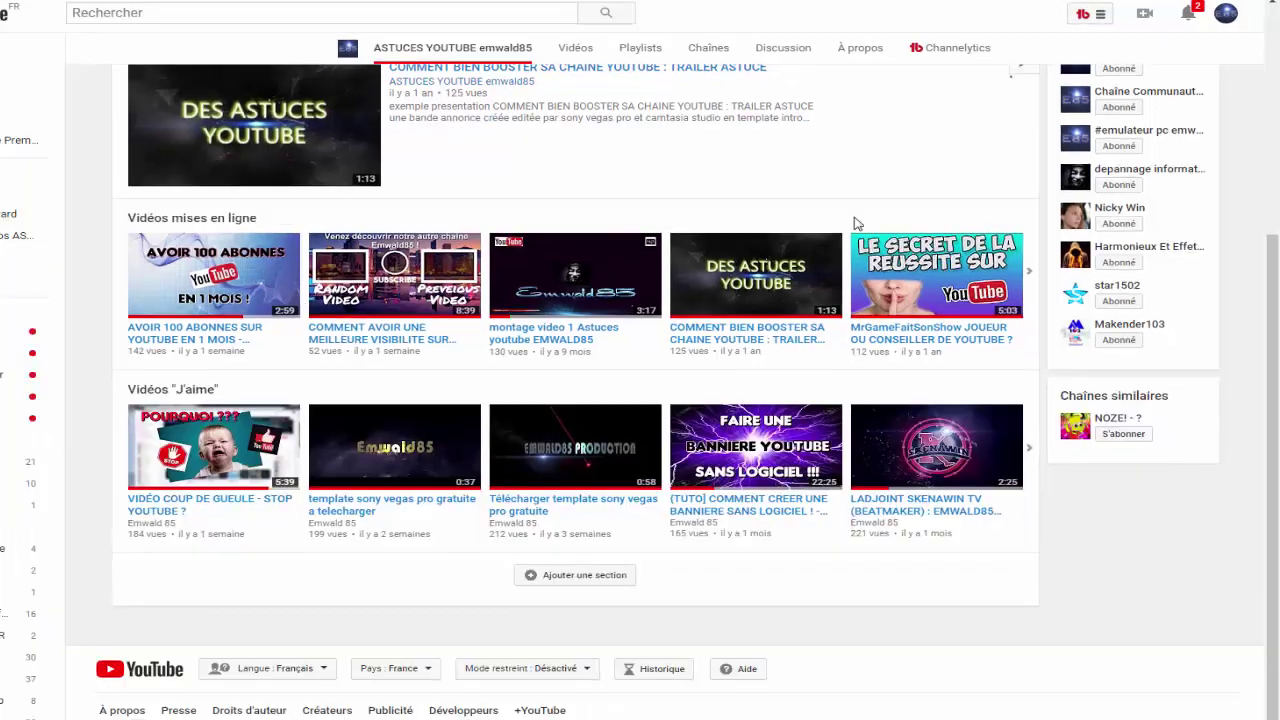
scroll(950, 315, up, 3)
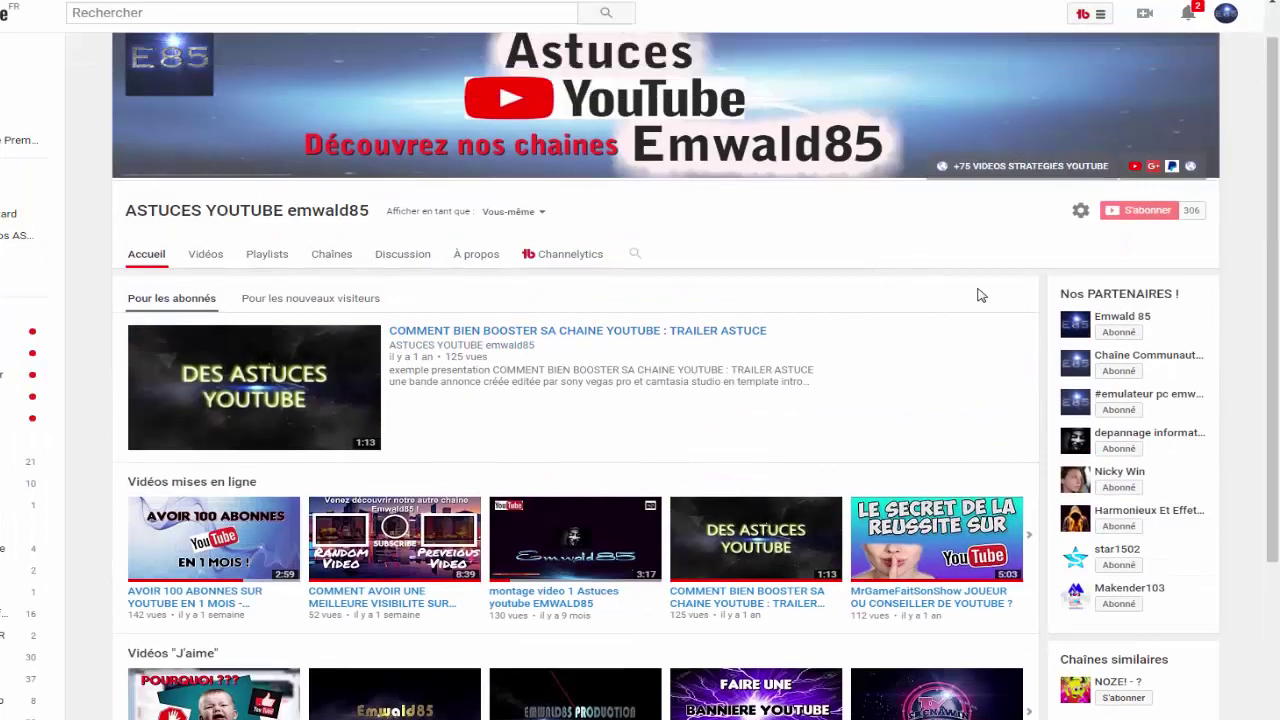
scroll(947, 320, down, 1)
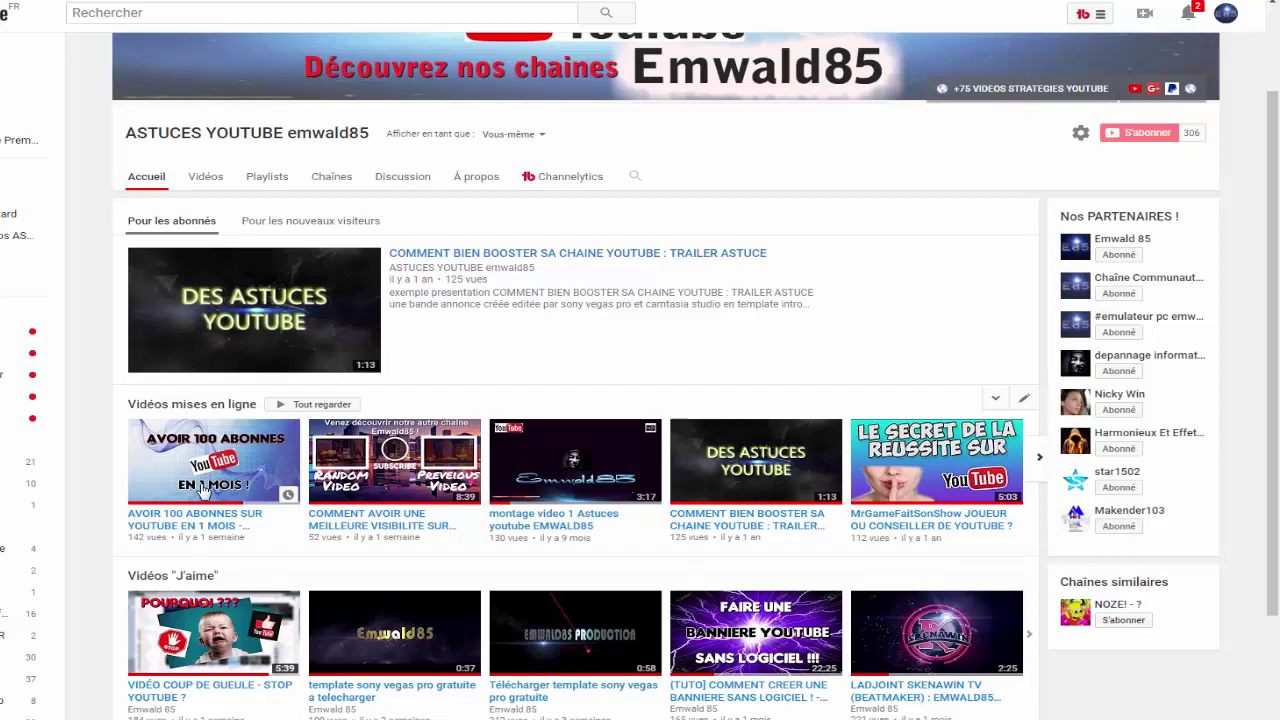
Open the video "AVOIR 100 ABONNES SUR YOUTUBE EN 1 MOIS - CHALLENGE !", pause it and open its editing page
click(233, 460)
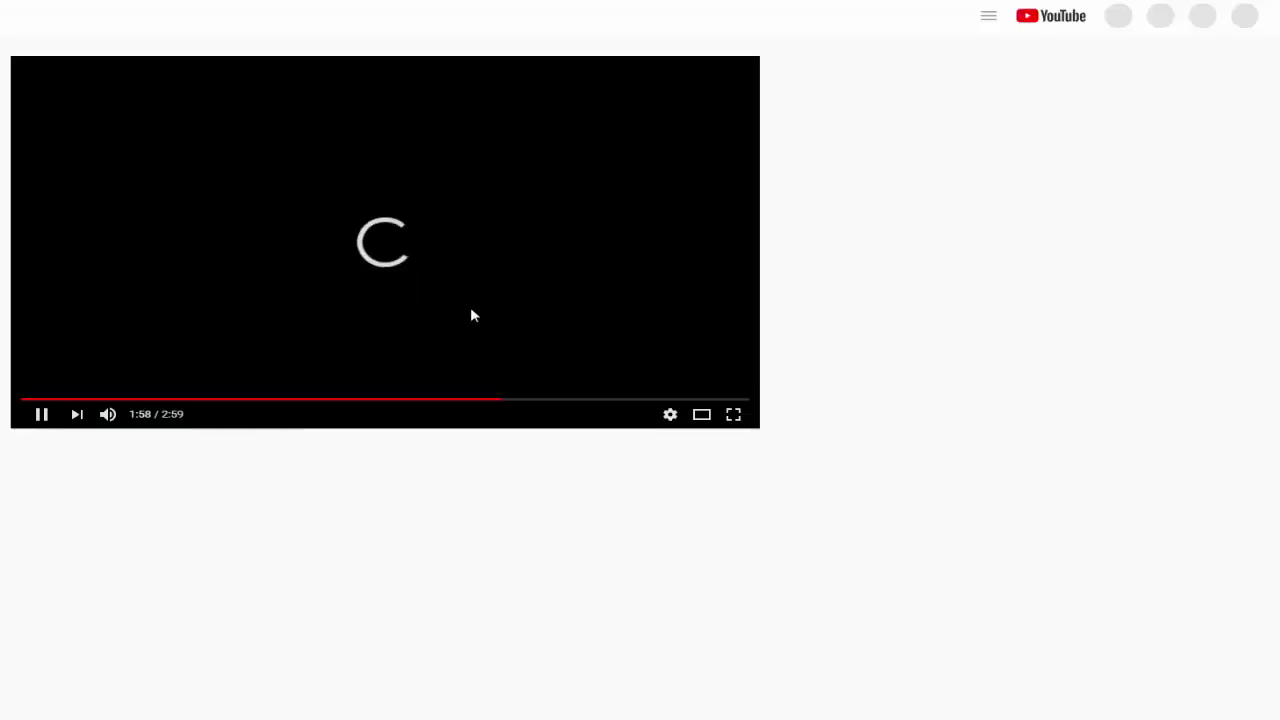
click(41, 416)
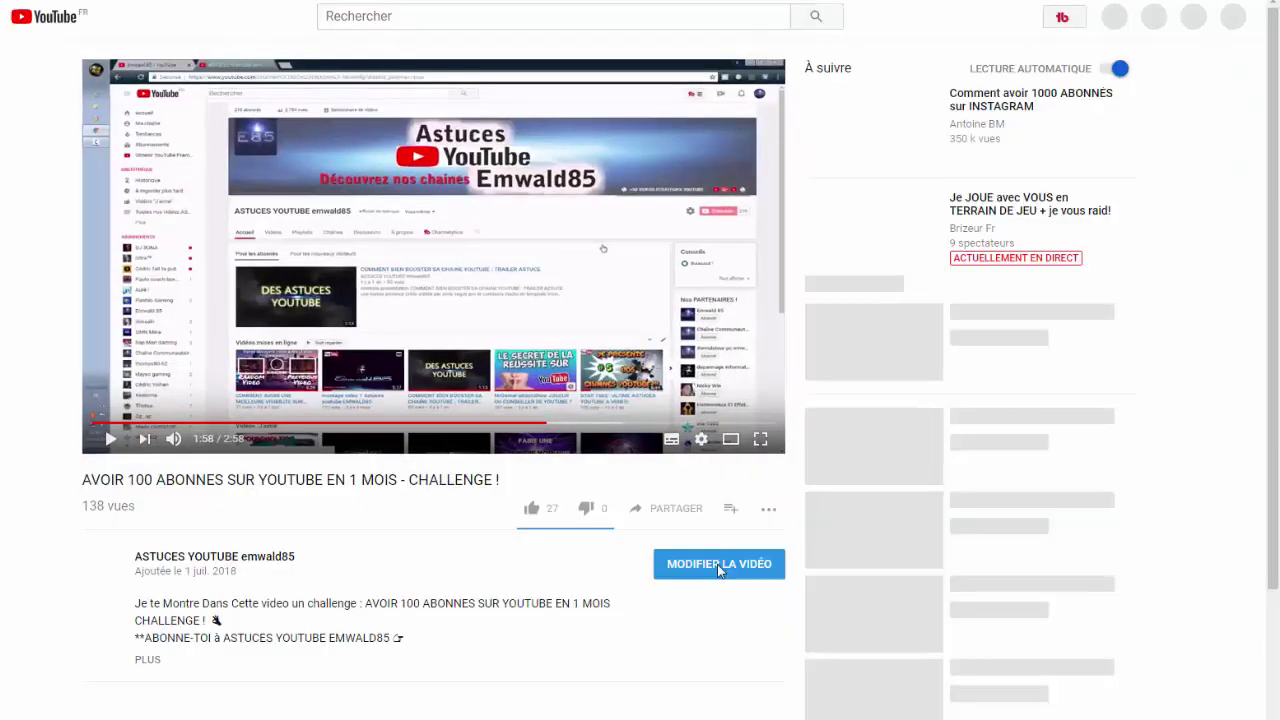
click(719, 564)
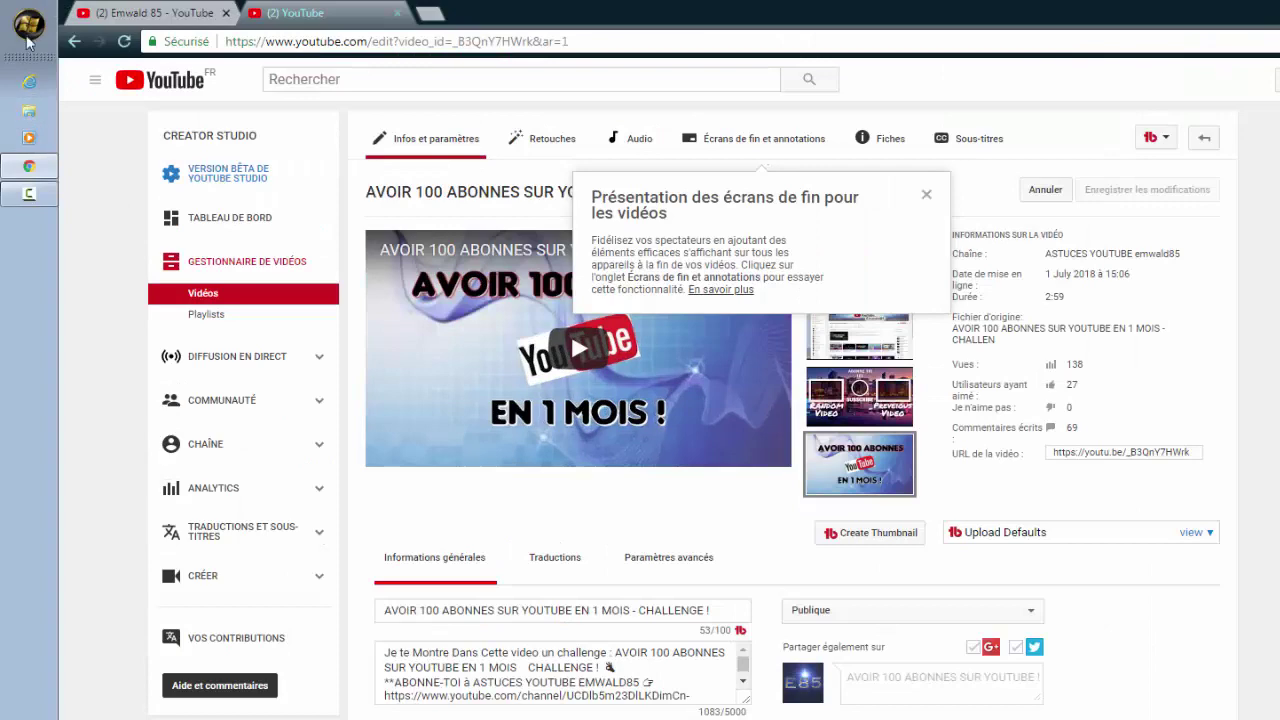
Switch to Windows Explorer and open the "VIDÉO COUP DE GUEULE - STOP YOUTUBE" folder under Documents > Camtasia Studio
key(super)
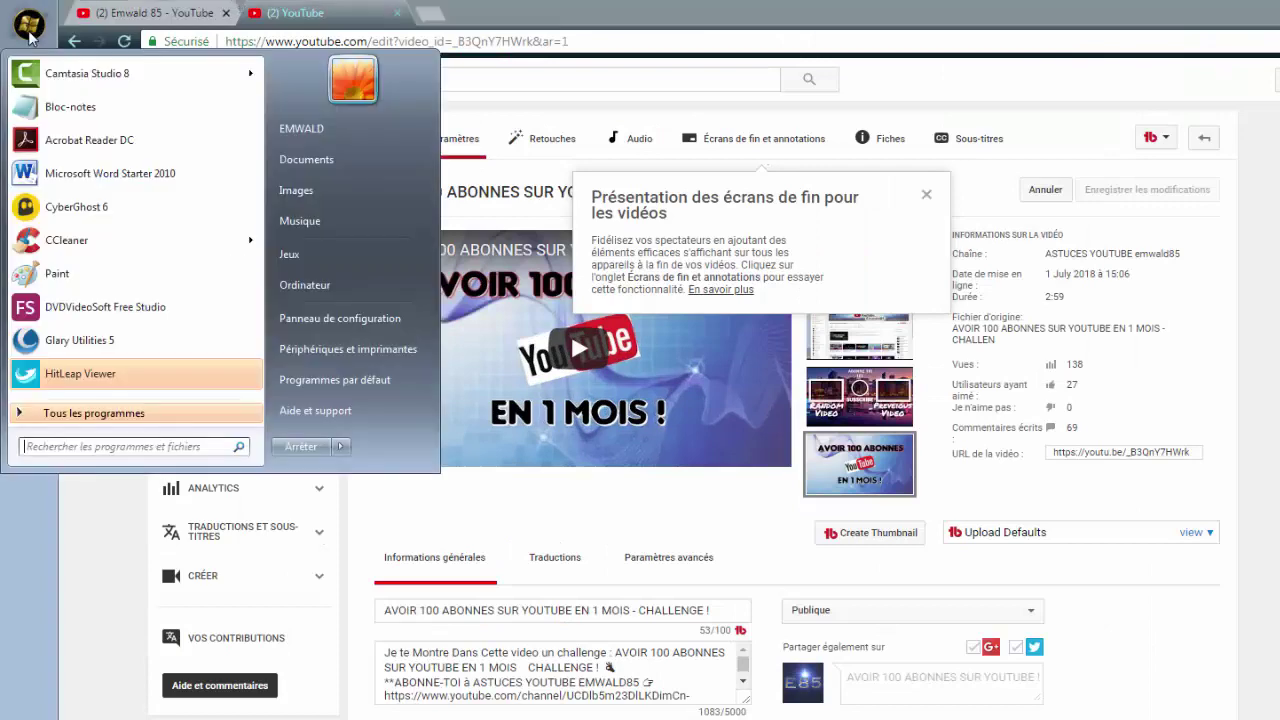
click(306, 160)
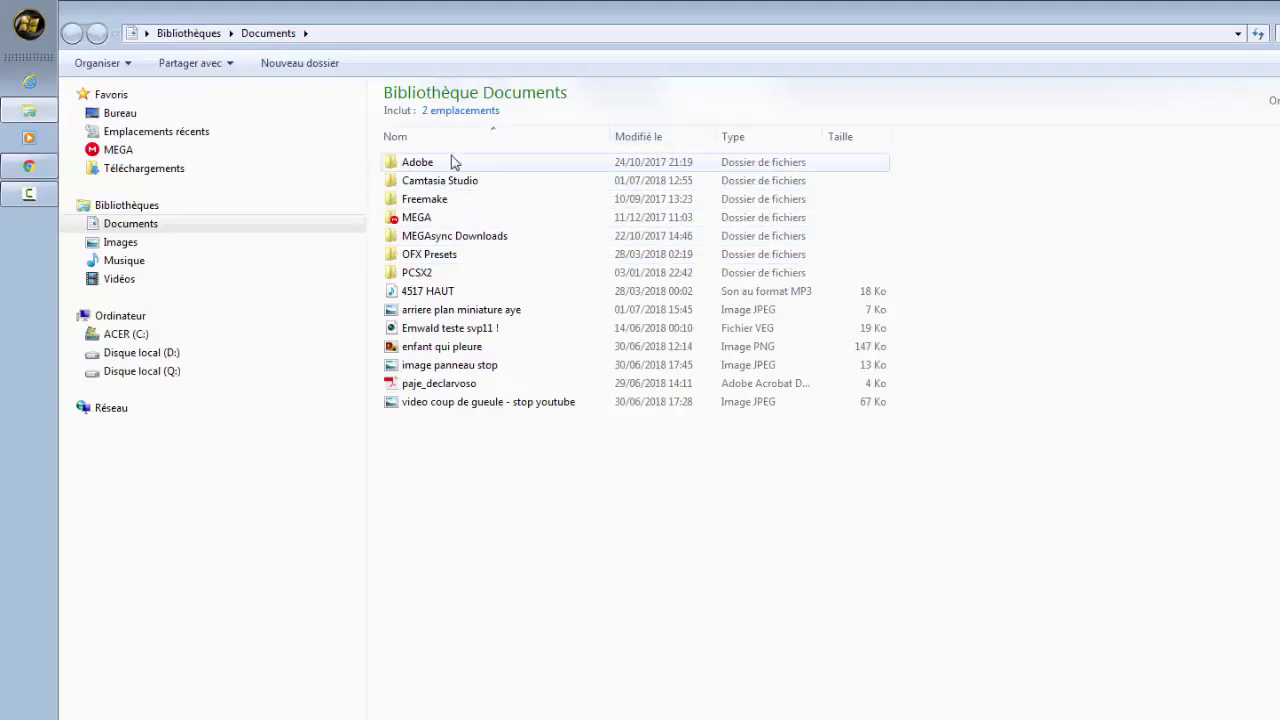
double_click(438, 180)
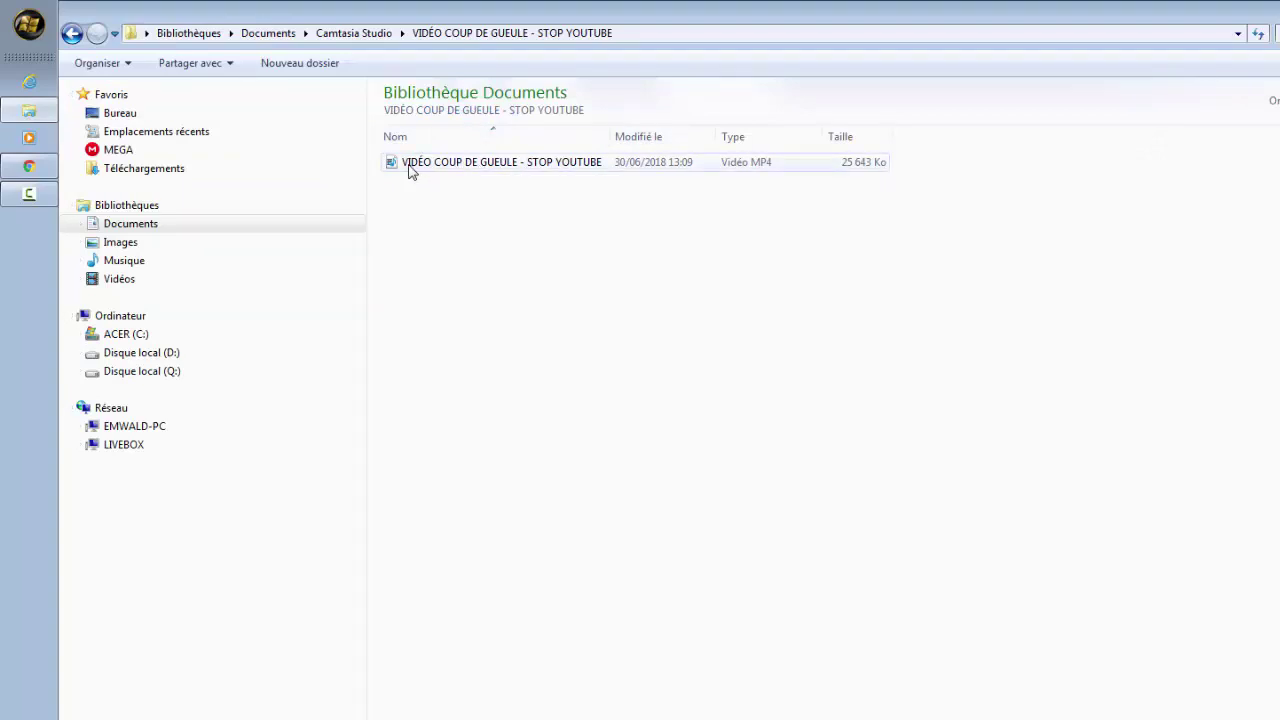
View the detailed properties of the "VIDÉO COUP DE GUEULE - STOP YOUTUBE" MP4 file, then close them
click(512, 168)
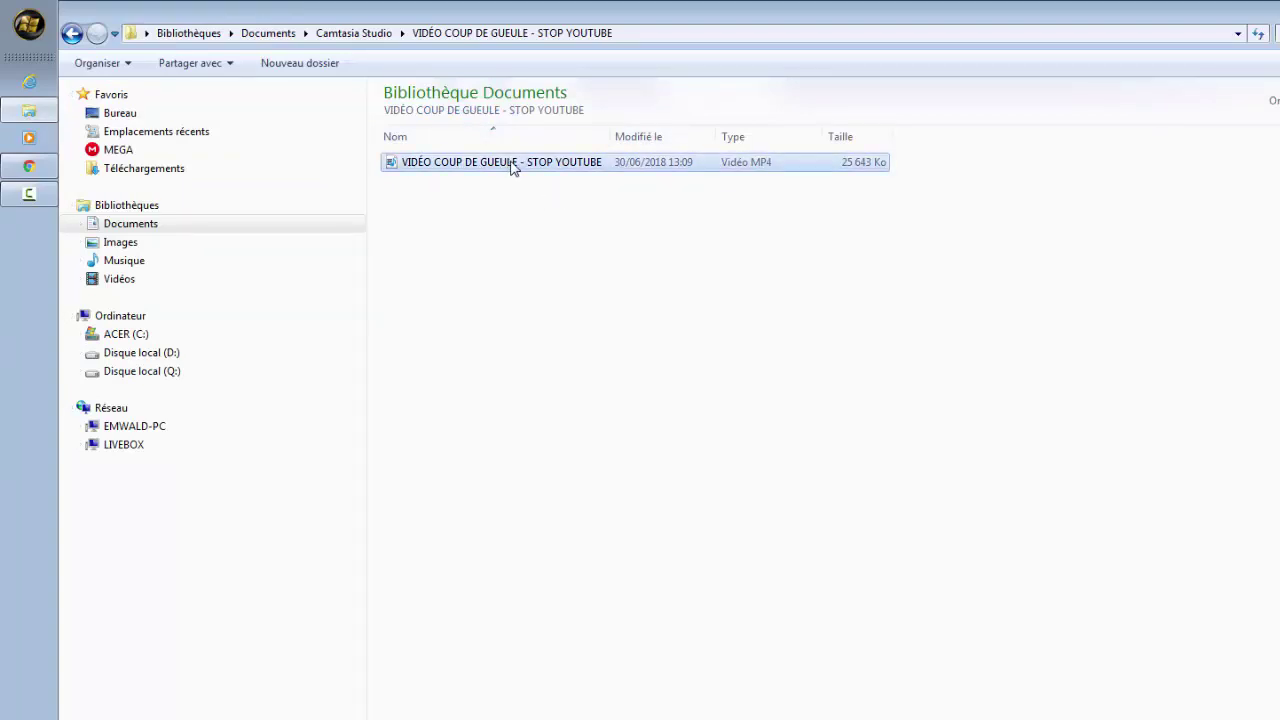
right_click(512, 168)
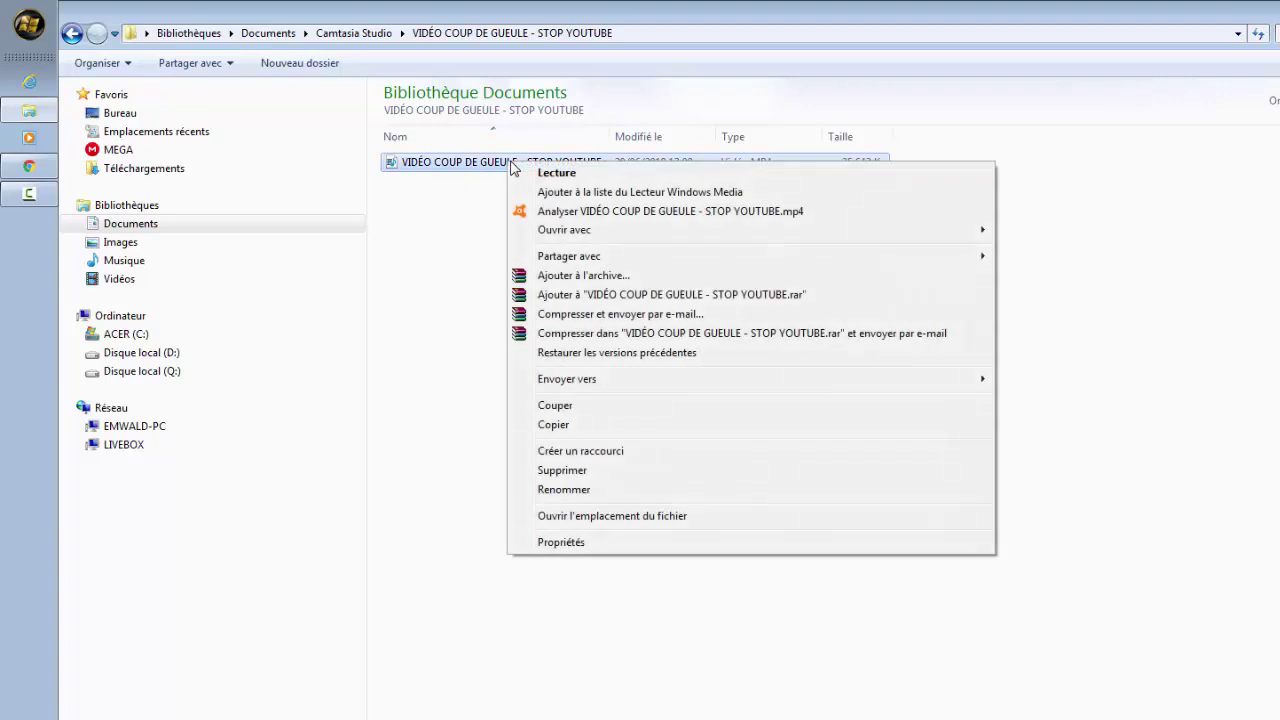
click(552, 543)
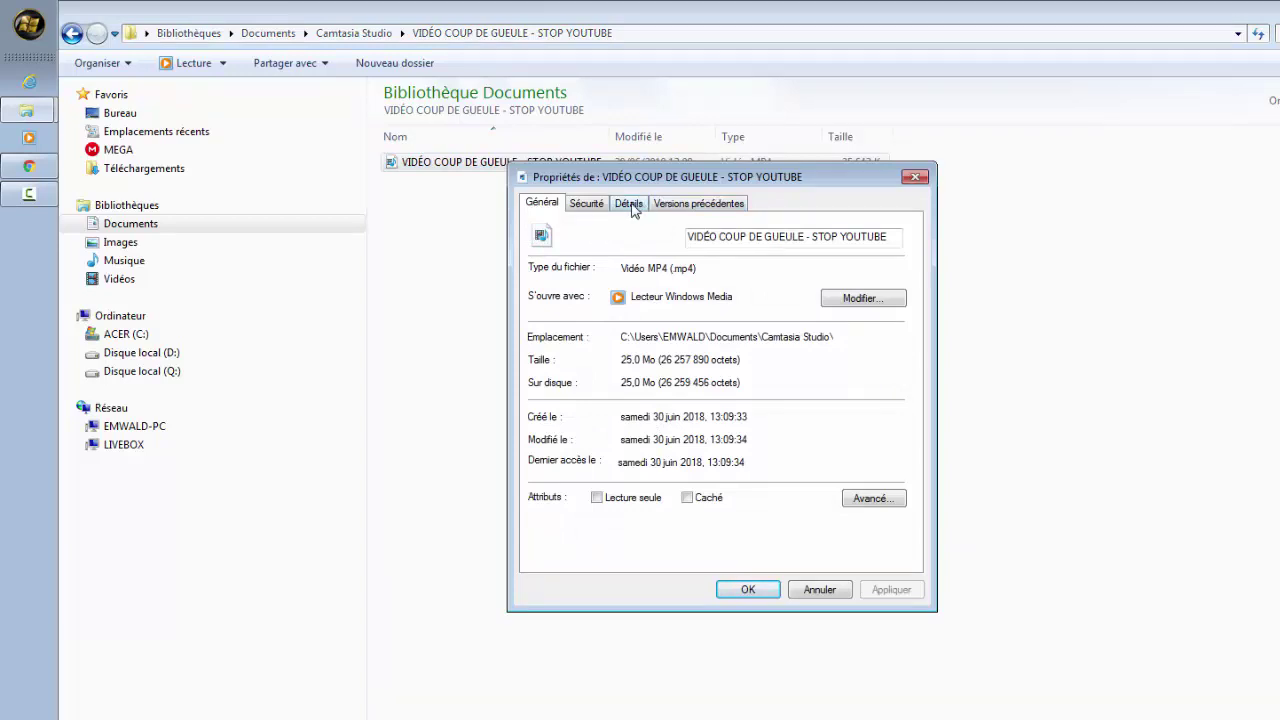
click(630, 205)
click(679, 270)
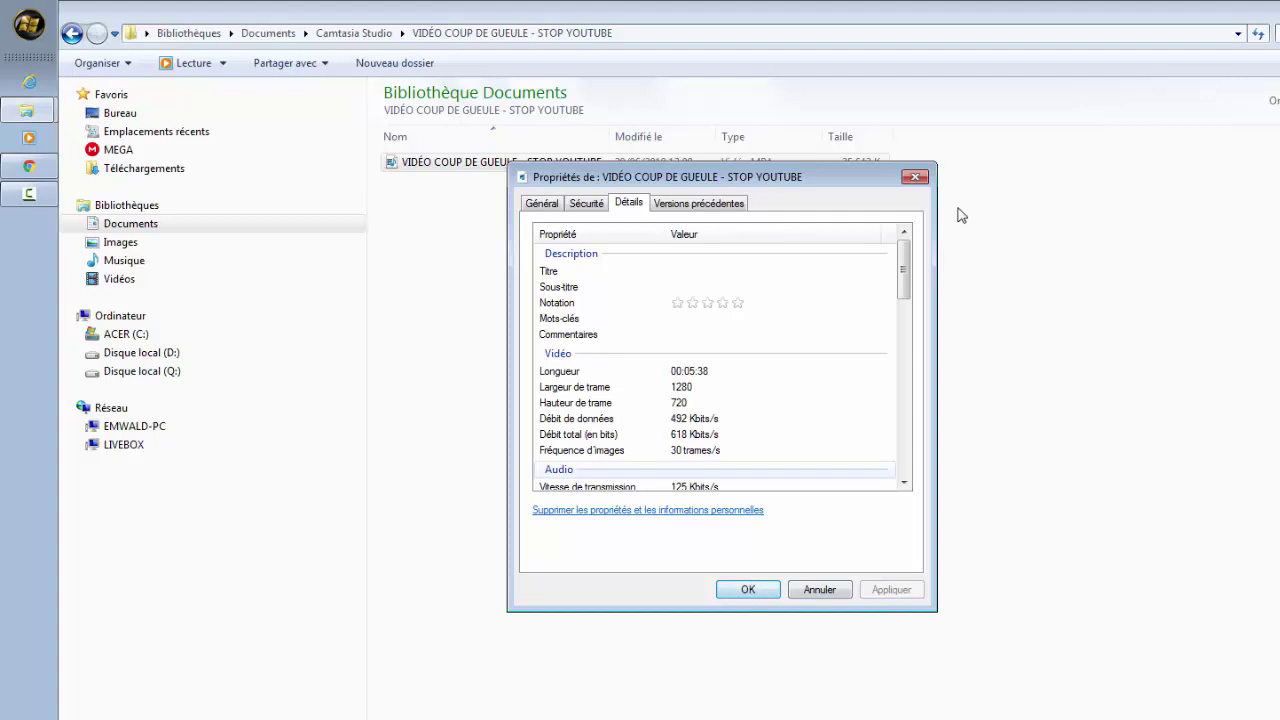
click(914, 177)
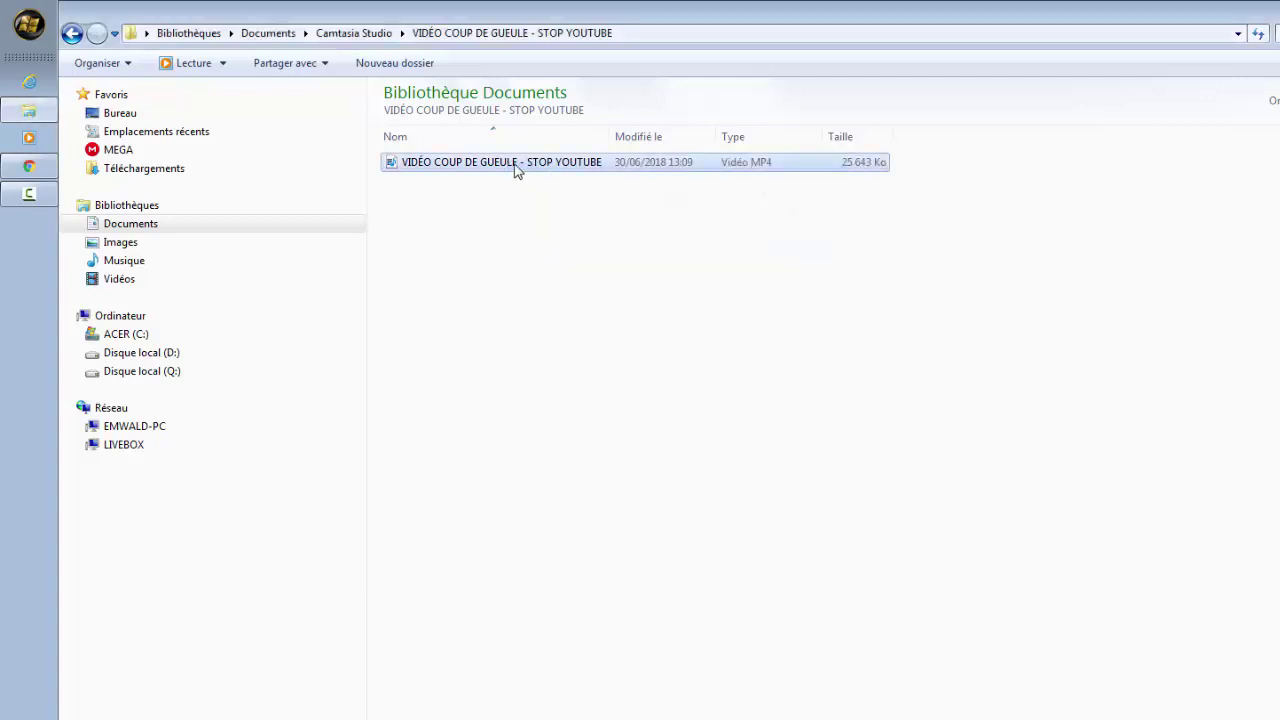
drag(517, 171, 608, 170)
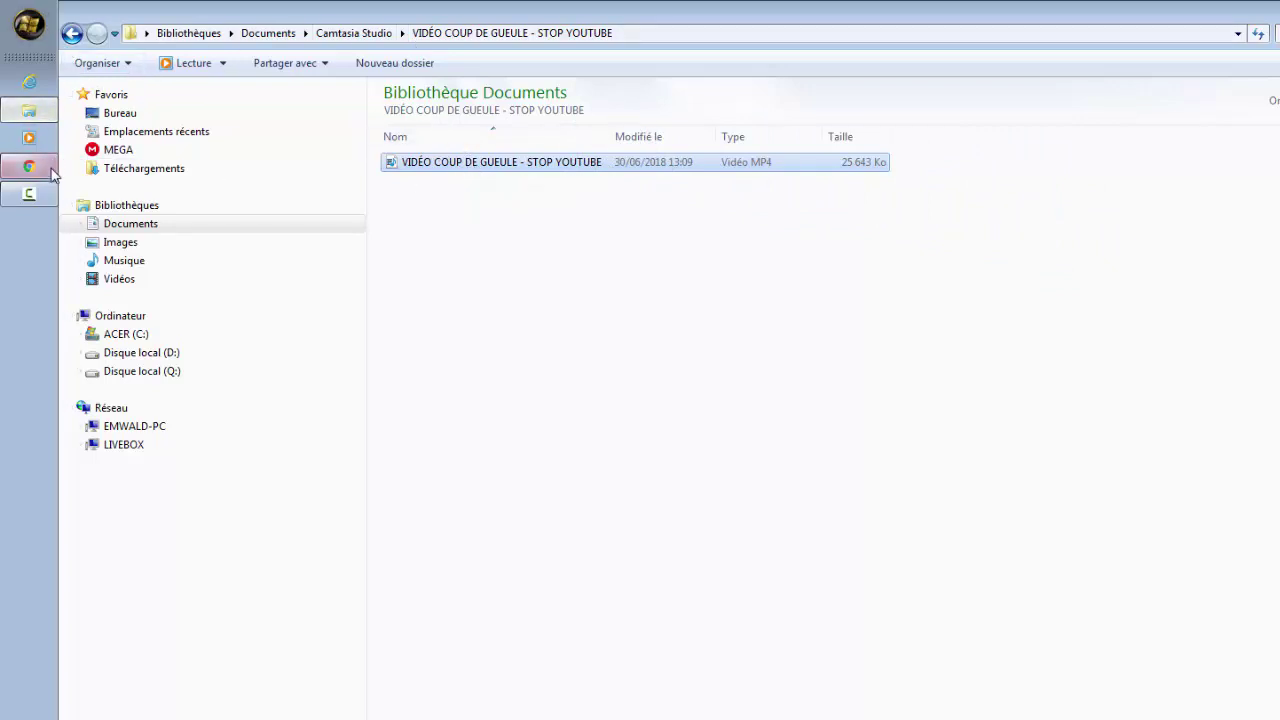
Switch back to Chrome and examine the video's thumbnail choices, title, description and tags on its editing page
mouse_move(35, 178)
click(107, 169)
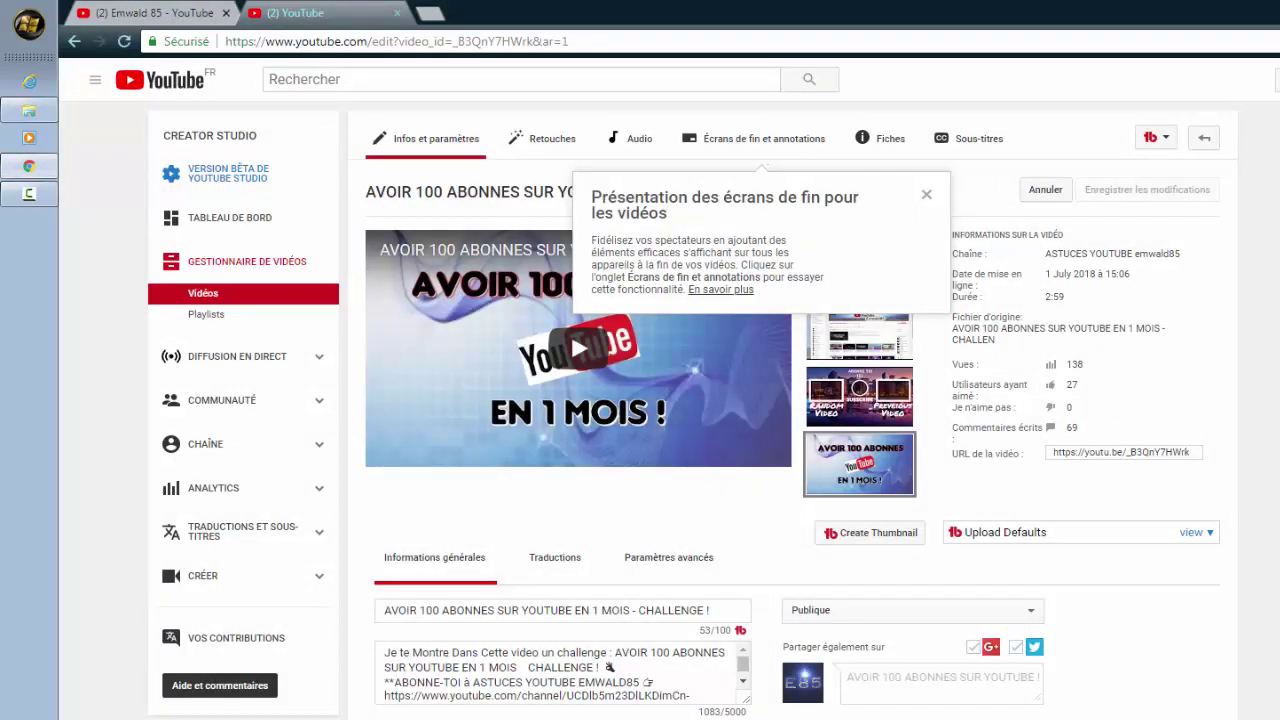
scroll(1205, 295, down, 2)
mouse_move(886, 398)
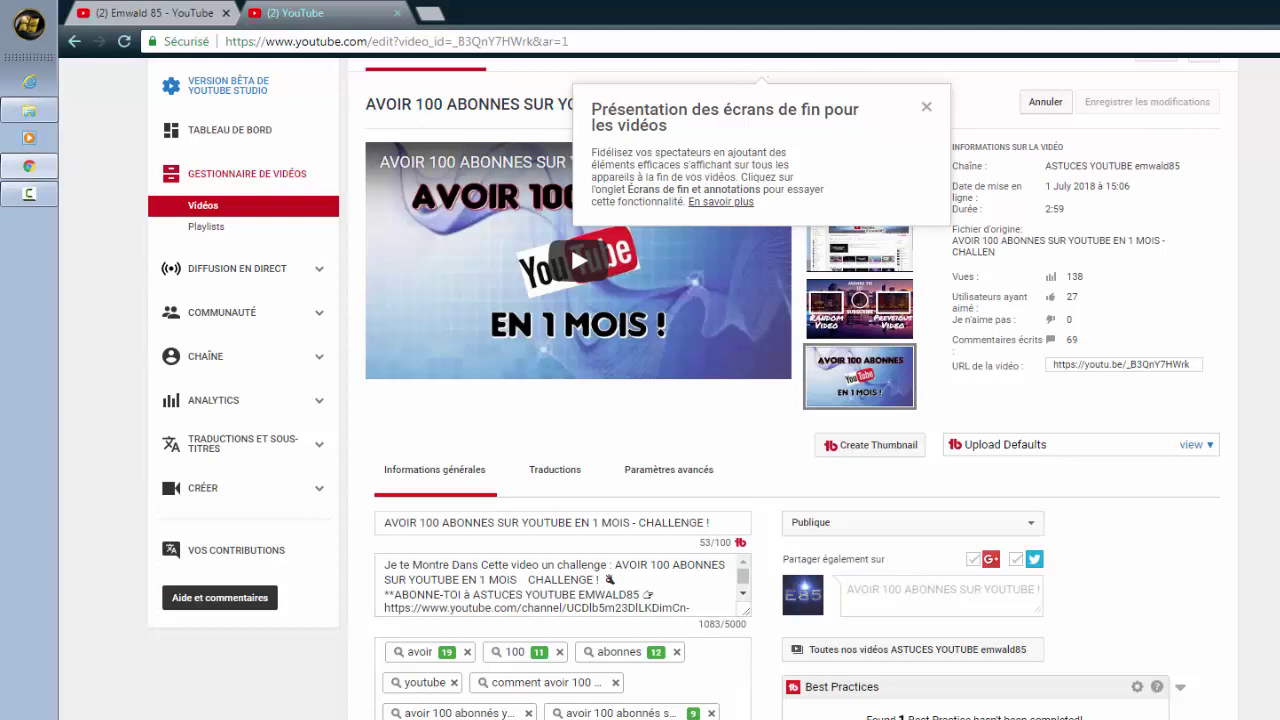
Examine the video's title, its repetition at the start of the description, and the list of tags on the editing page
scroll(570, 66, down, 2)
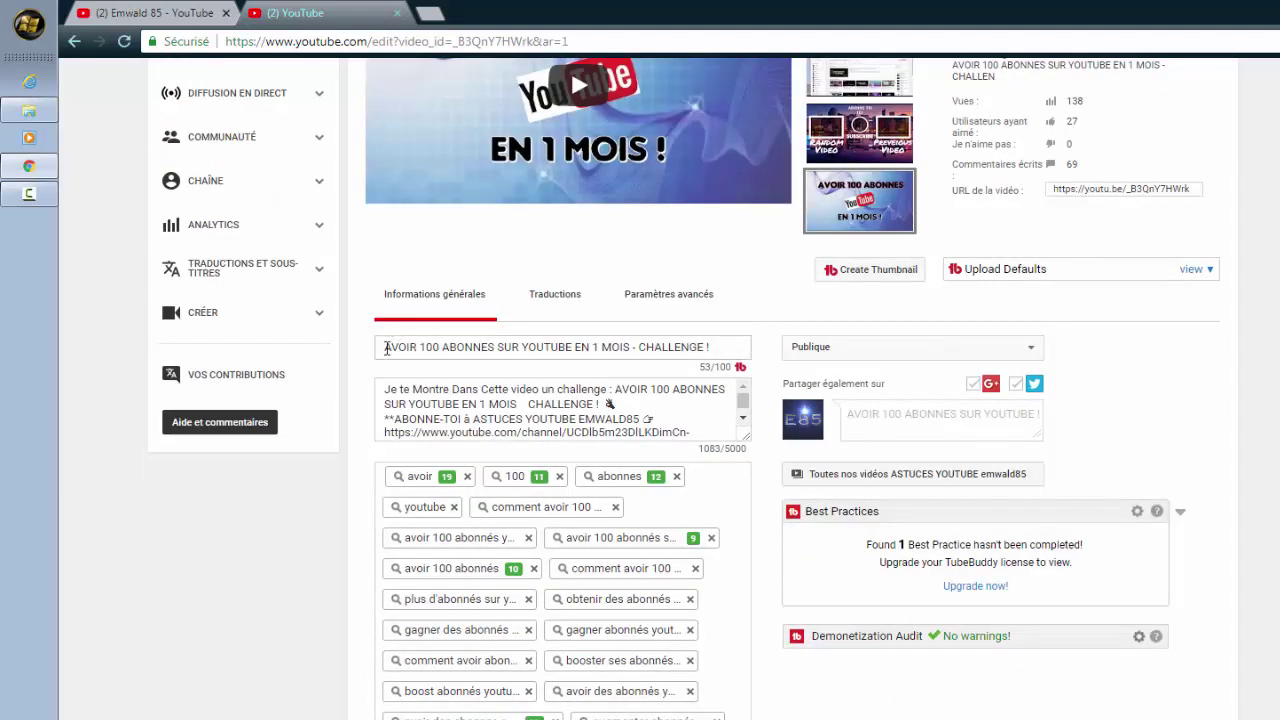
drag(386, 347, 711, 348)
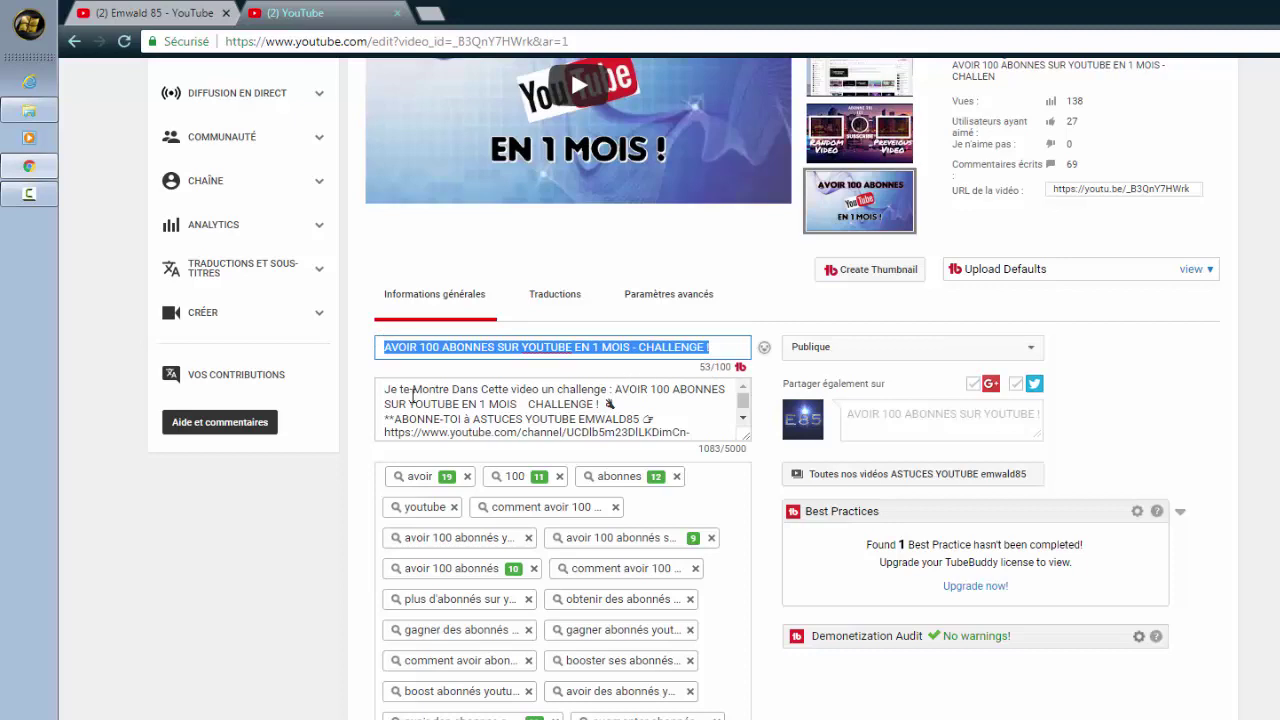
drag(615, 389, 614, 404)
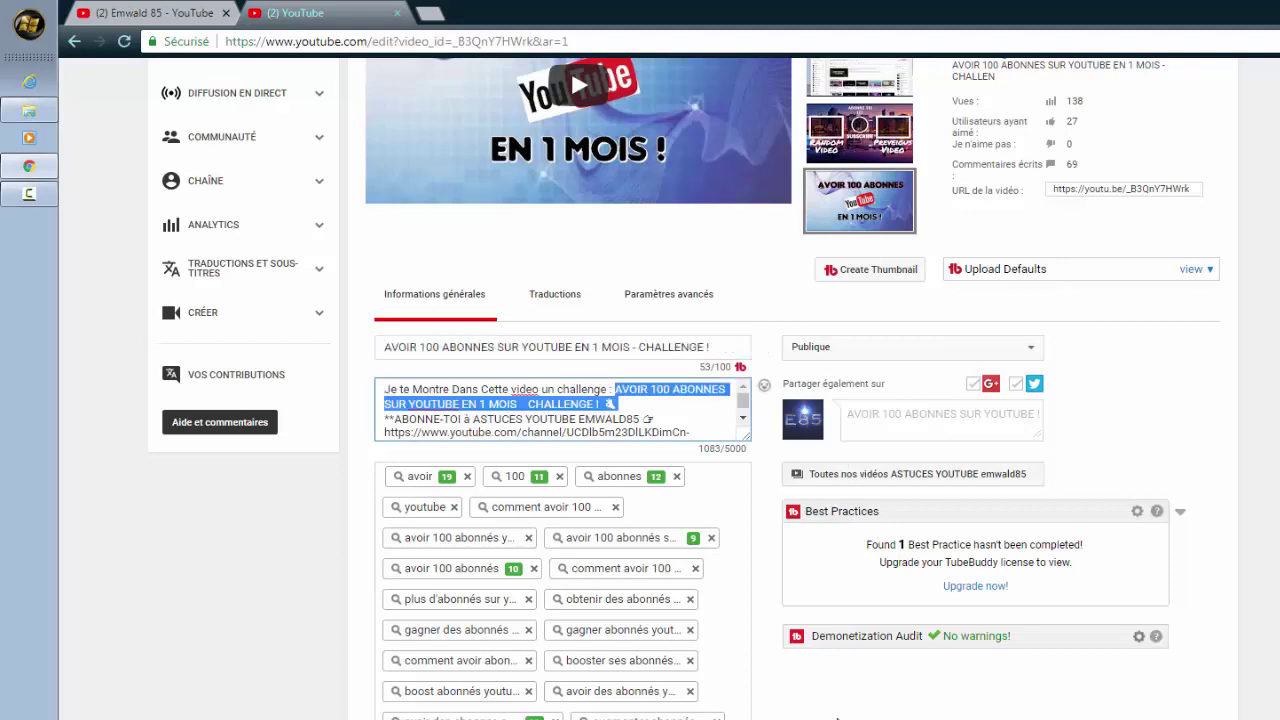
click(614, 404)
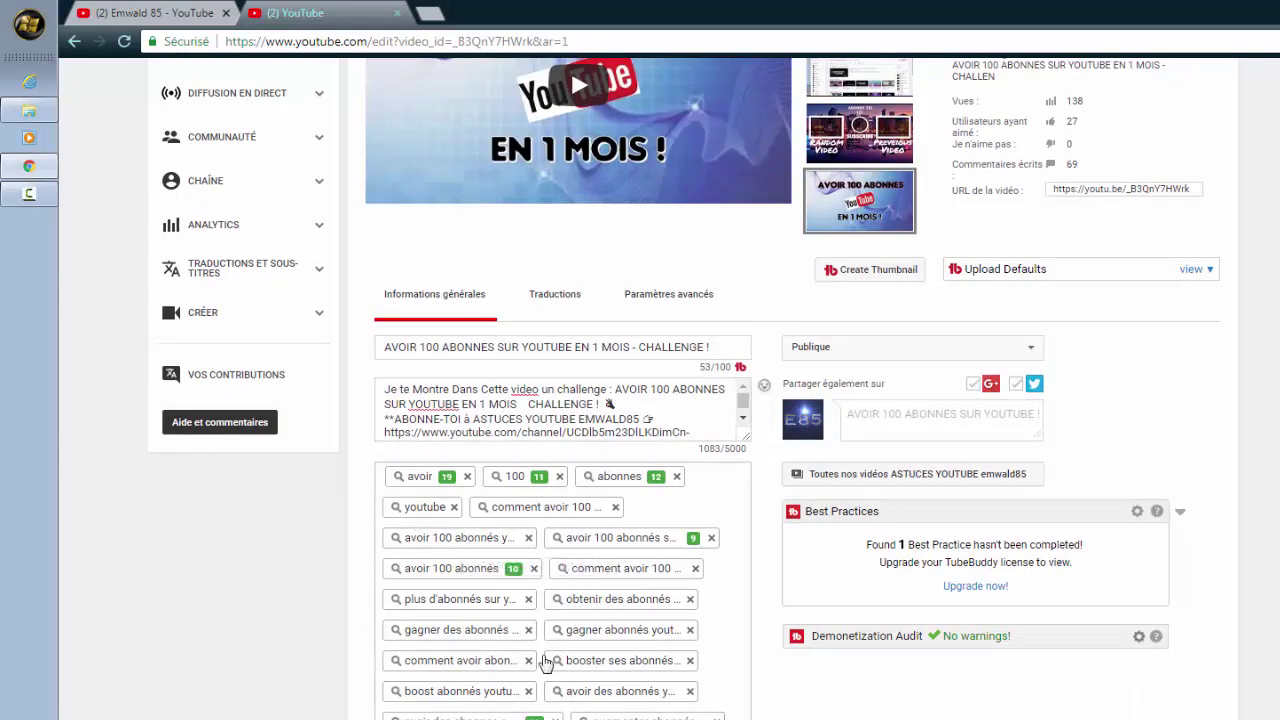
scroll(708, 566, down, 1)
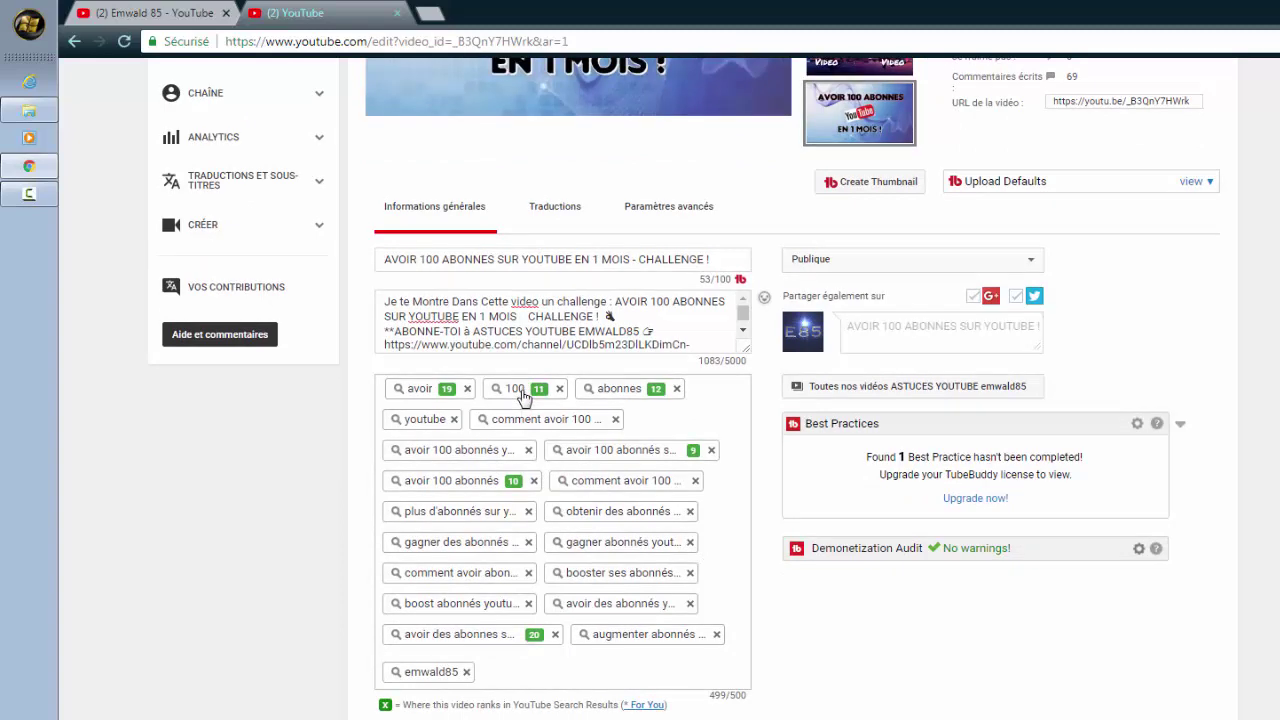
scroll(527, 415, down, 1)
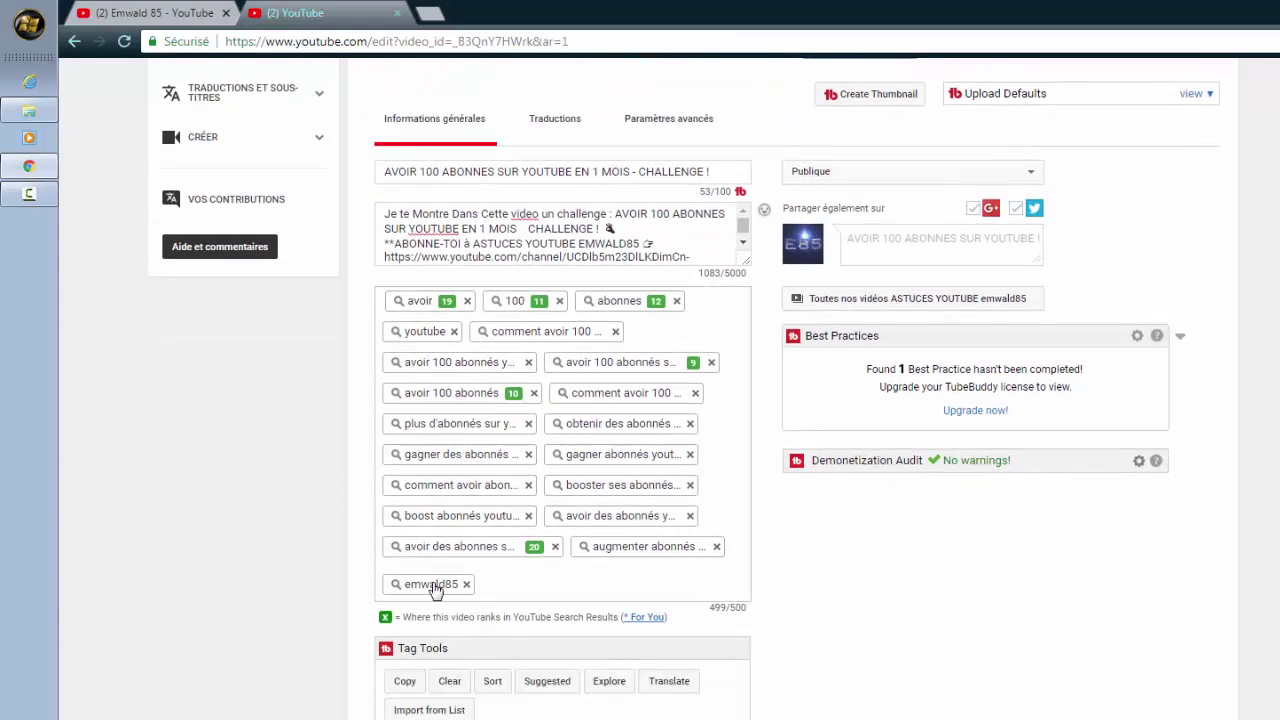
scroll(480, 566, up, 4)
scroll(515, 640, down, 2)
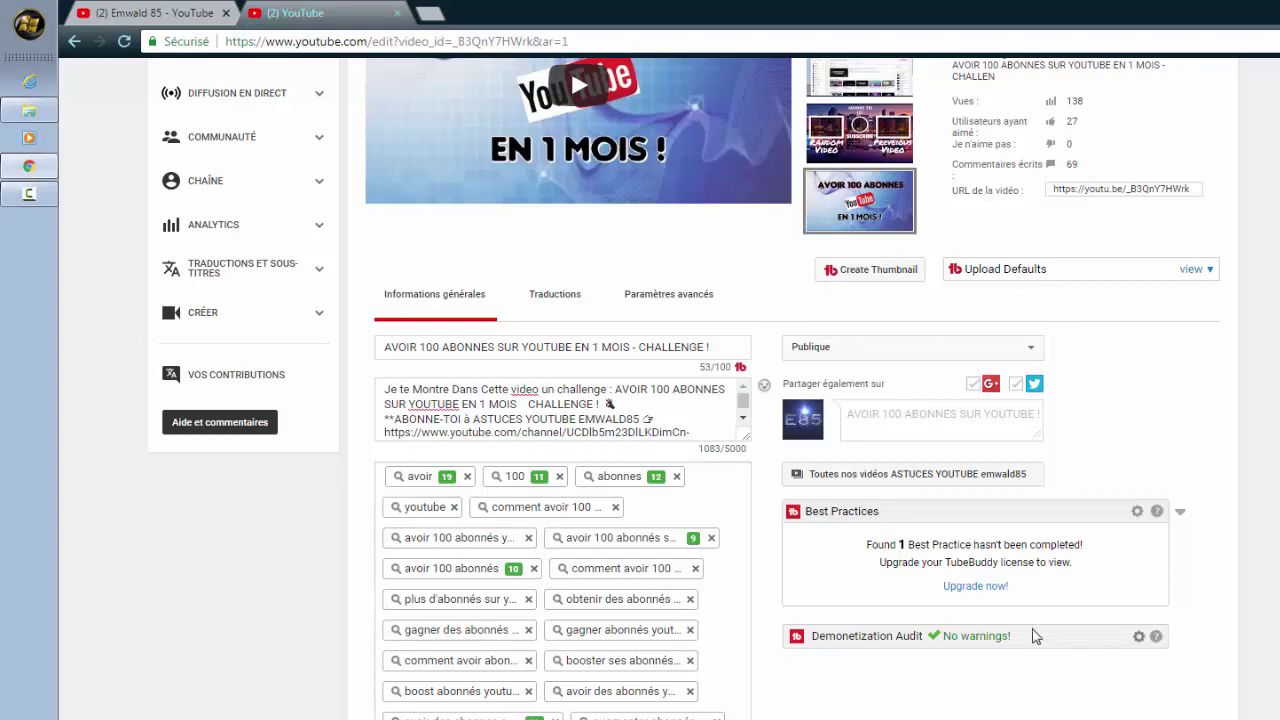
scroll(1034, 635, down, 2)
Dismiss the end-screen introduction pop-up and view the options for the video's custom thumbnail
scroll(1070, 622, up, 5)
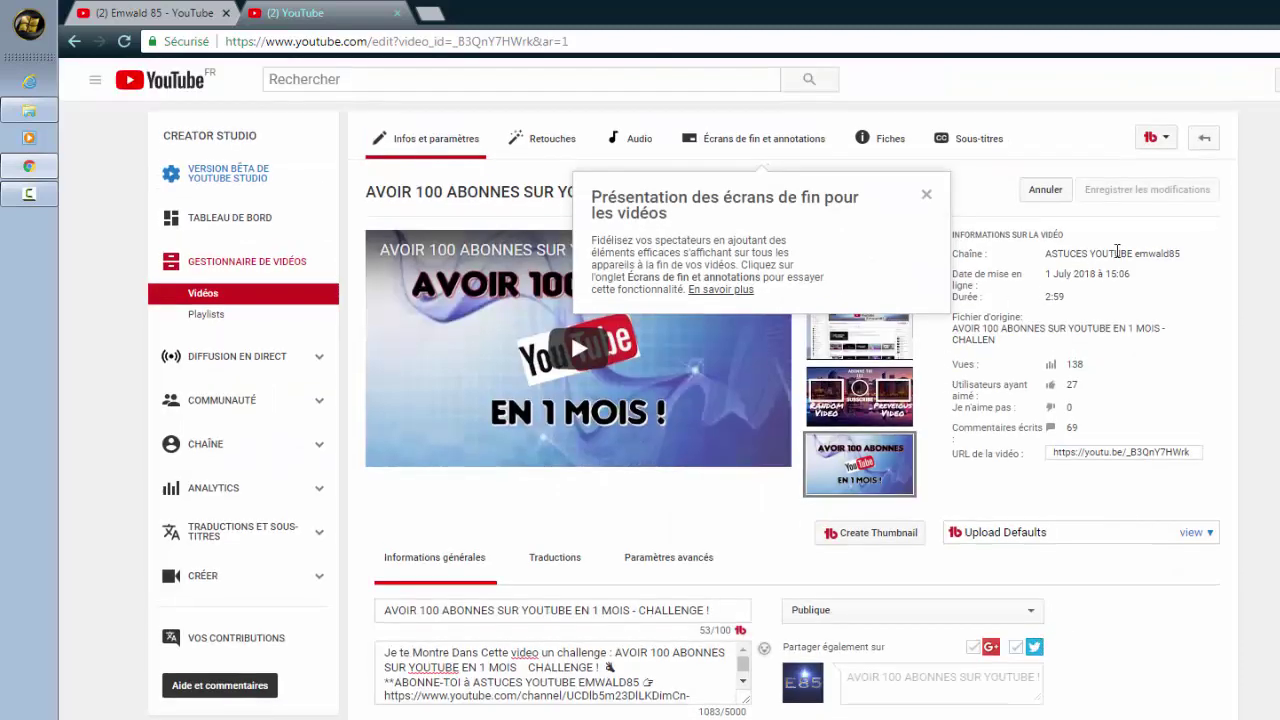
click(931, 201)
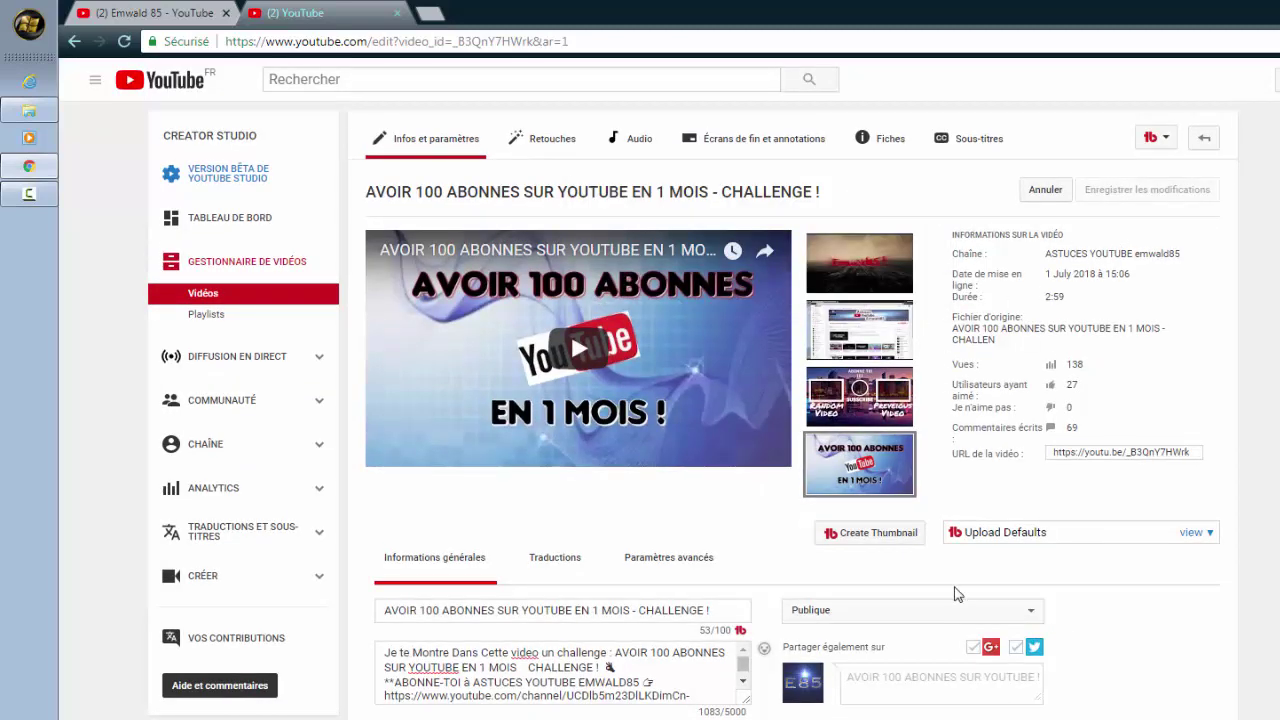
mouse_move(853, 495)
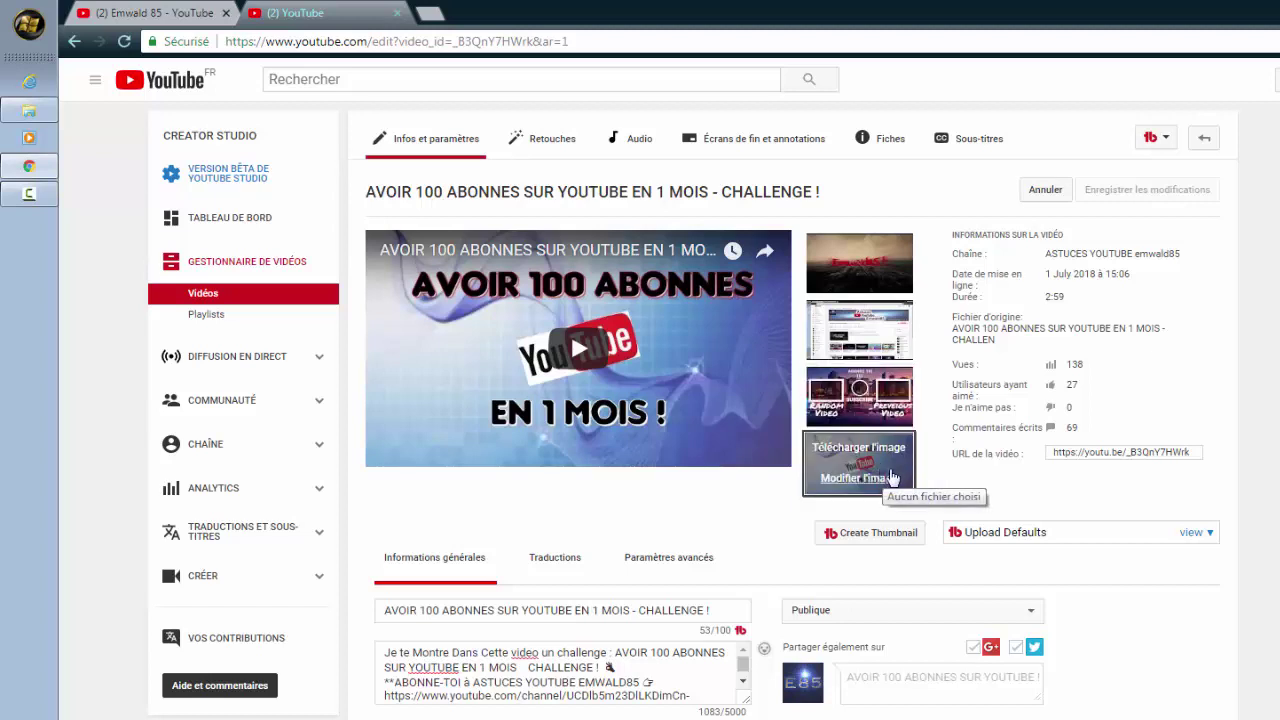
Switch to the Emwald 85 channel, open its video list and locate the tutorial on creating a banner without software
click(133, 13)
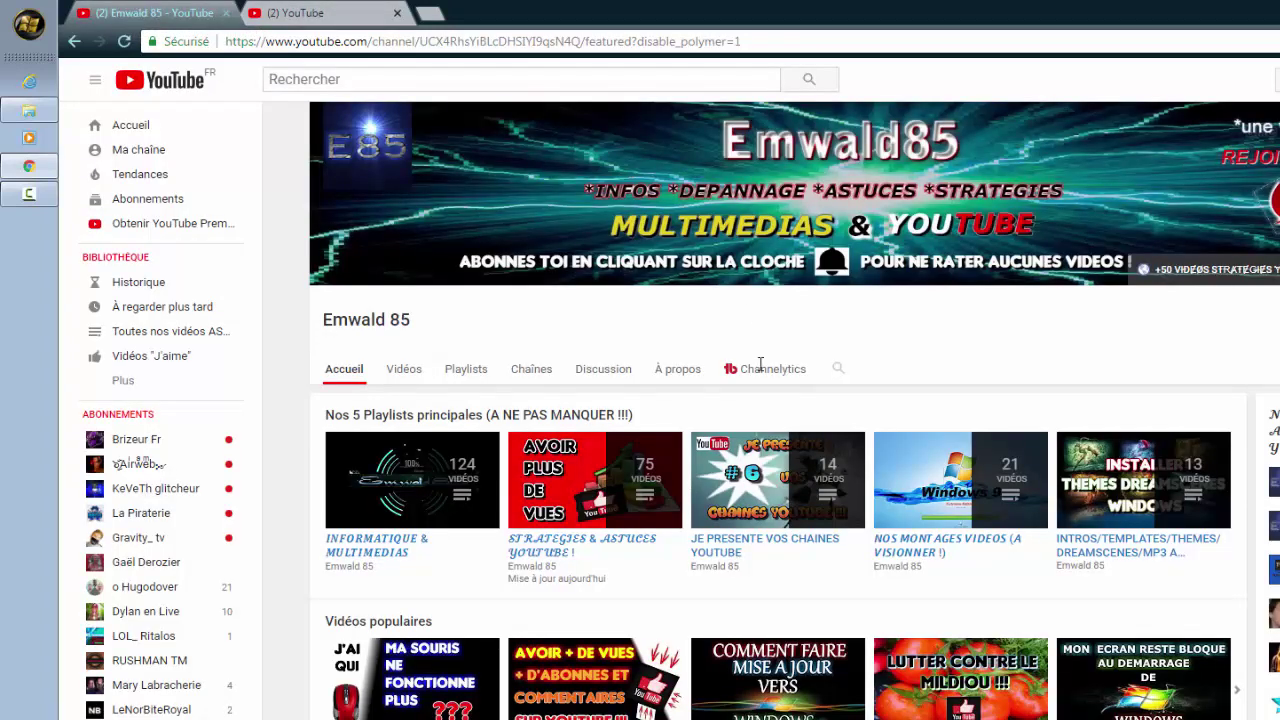
click(400, 370)
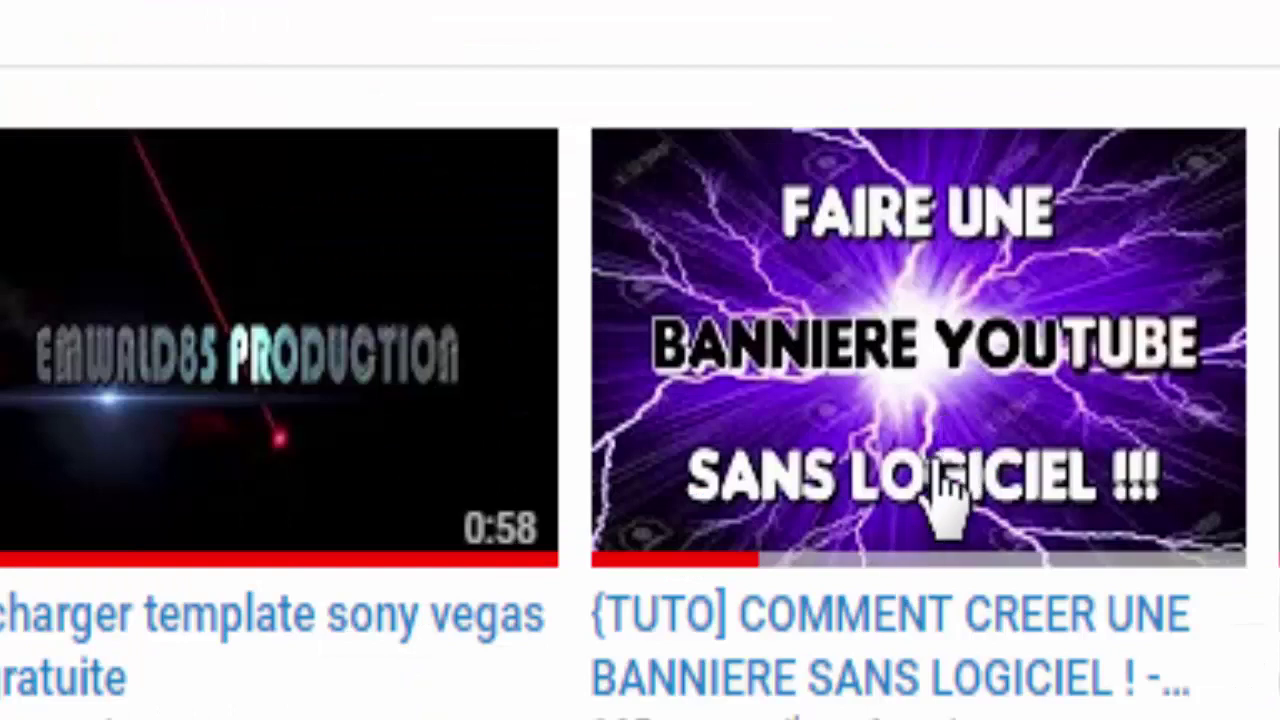
mouse_move(908, 500)
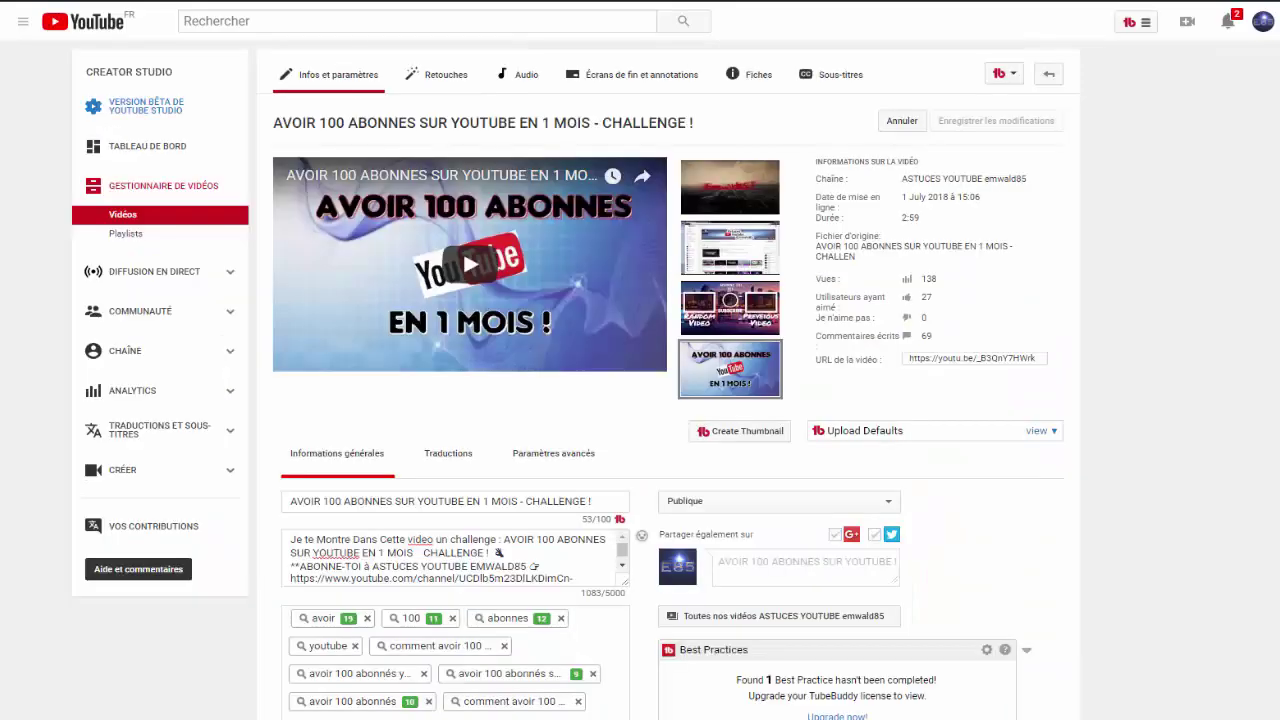
Return to the "AVOIR 100 ABONNES SUR YOUTUBE EN 1 MOIS - CHALLENGE !" editing page and look over its thumbnail, preview and information
mouse_move(729, 385)
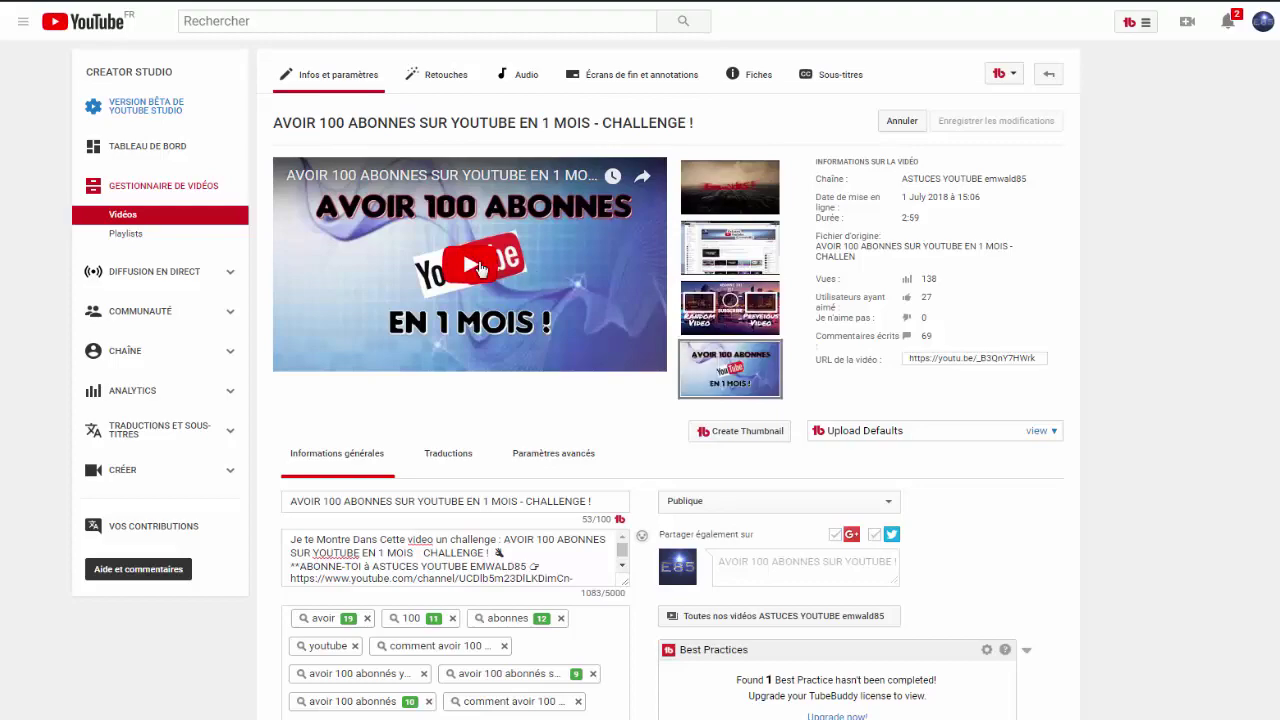
scroll(705, 371, down, 10)
scroll(657, 329, up, 10)
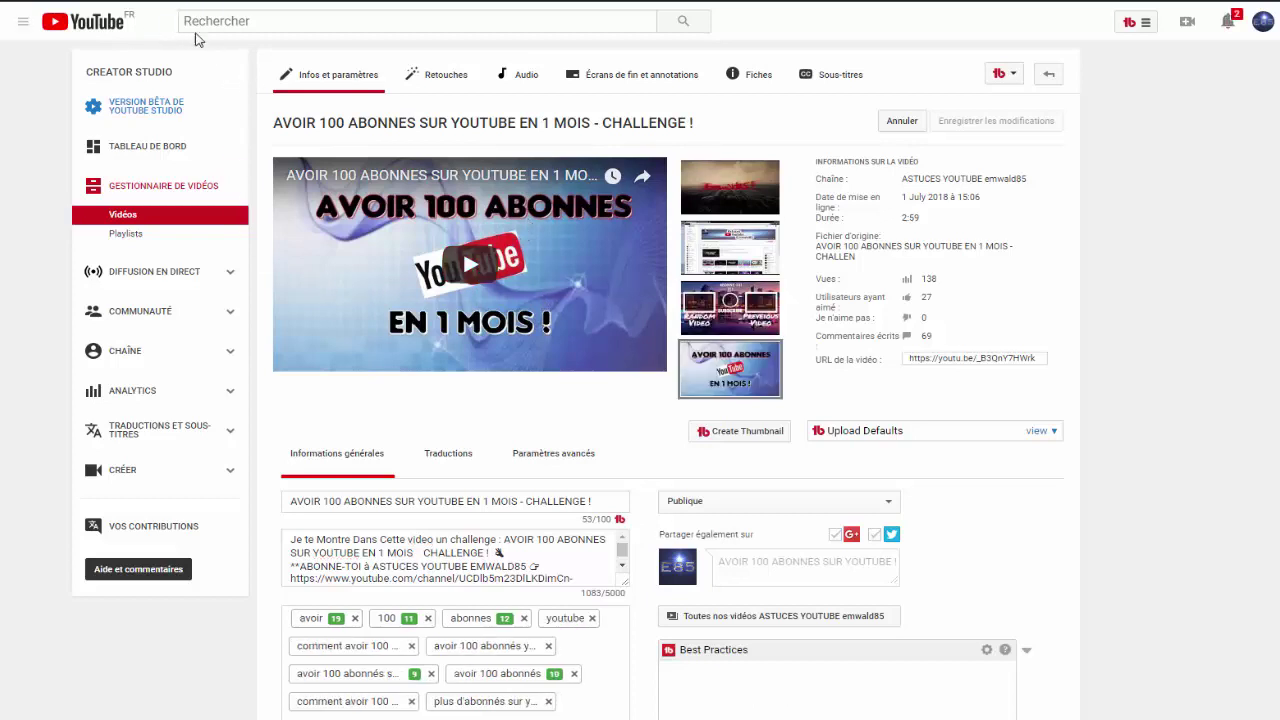
scroll(60, 90, down, 1)
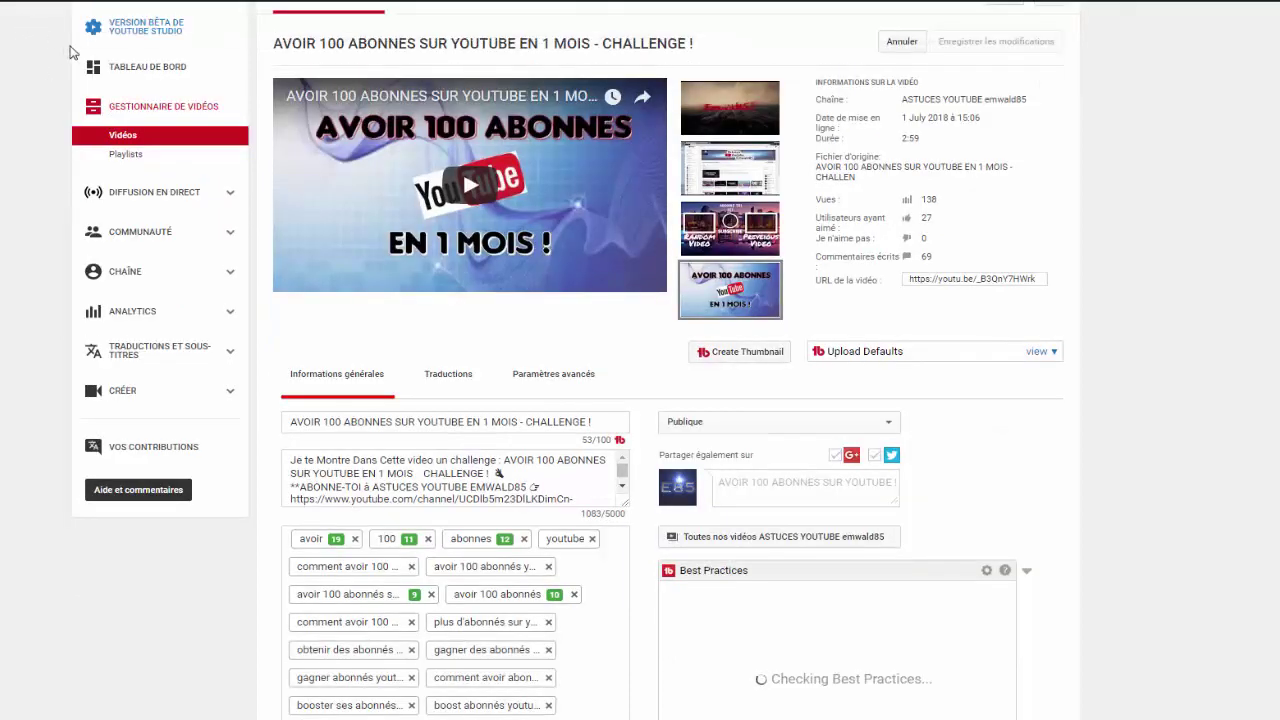
scroll(455, 72, up, 1)
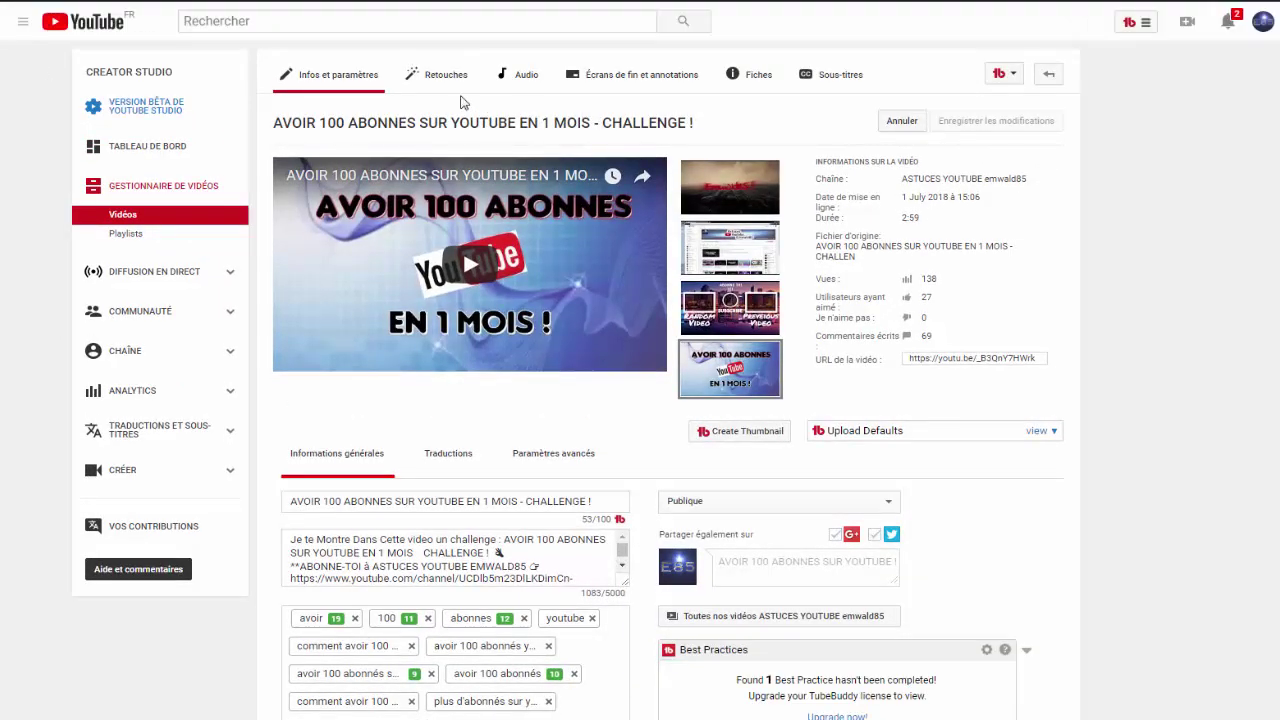
Start customising the ASTUCES YOUTUBE emwald85 channel and open the translation of its channel information from the channel settings
click(23, 31)
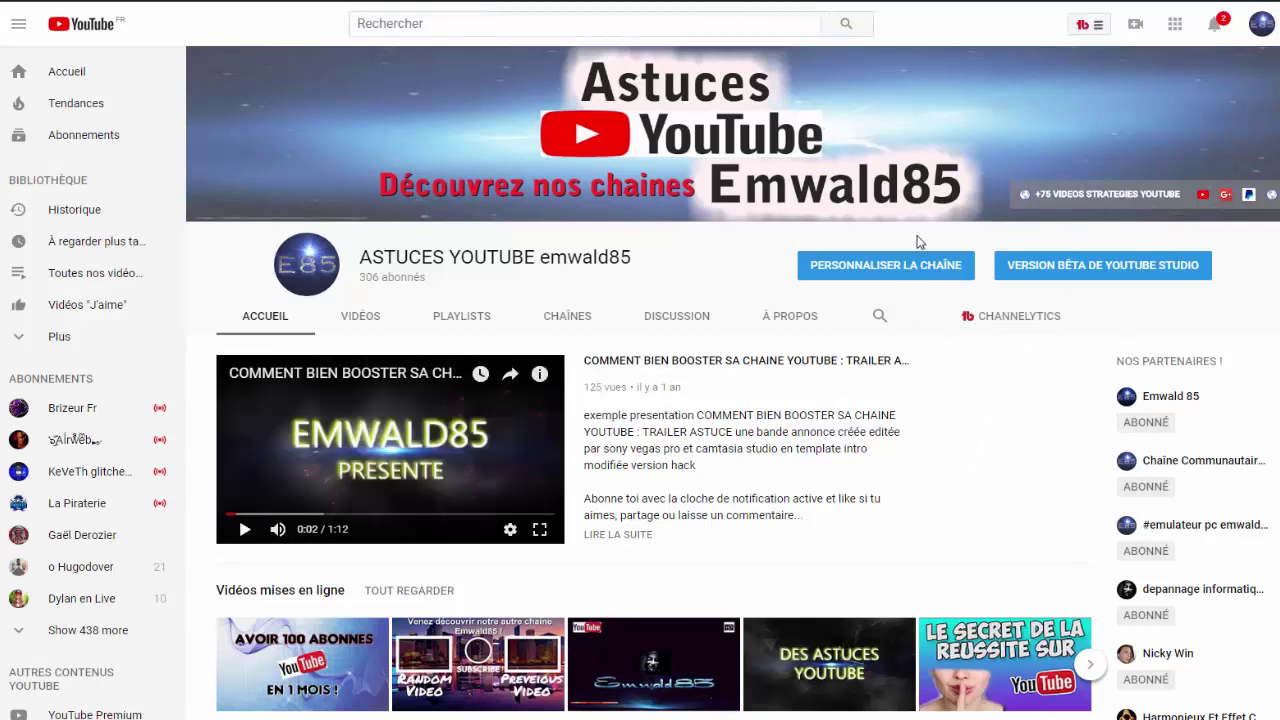
click(939, 270)
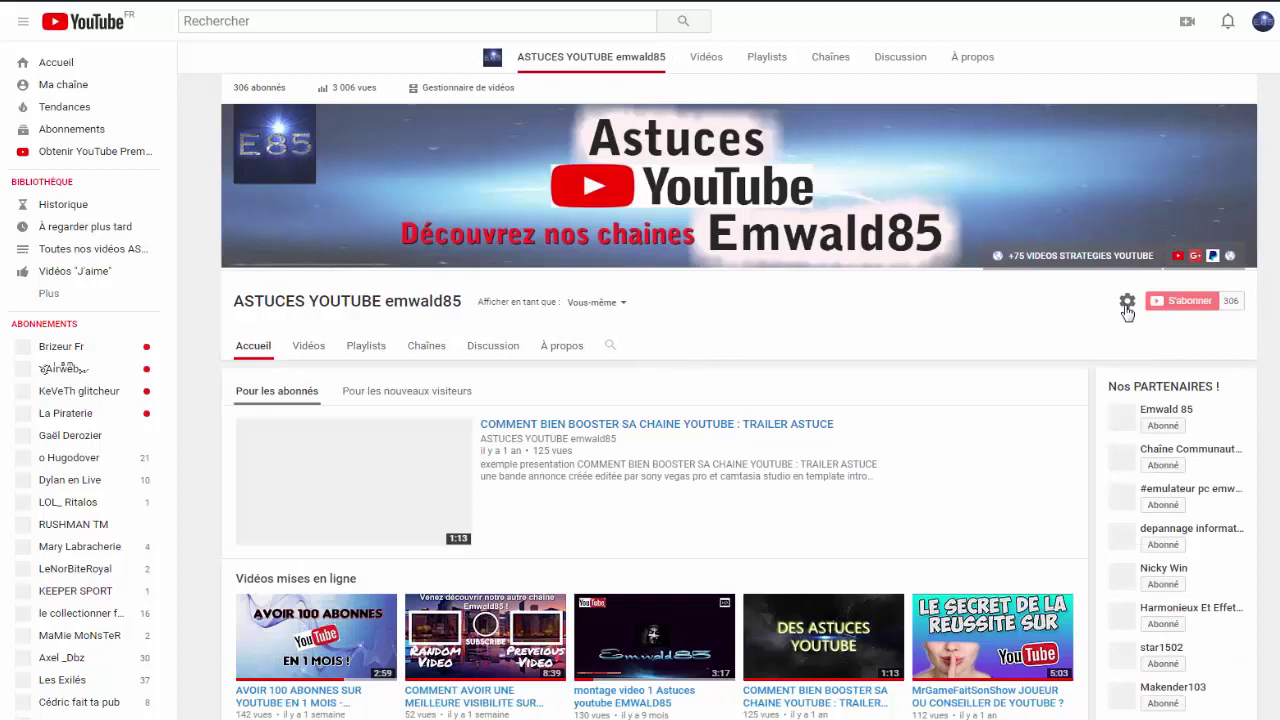
click(1127, 302)
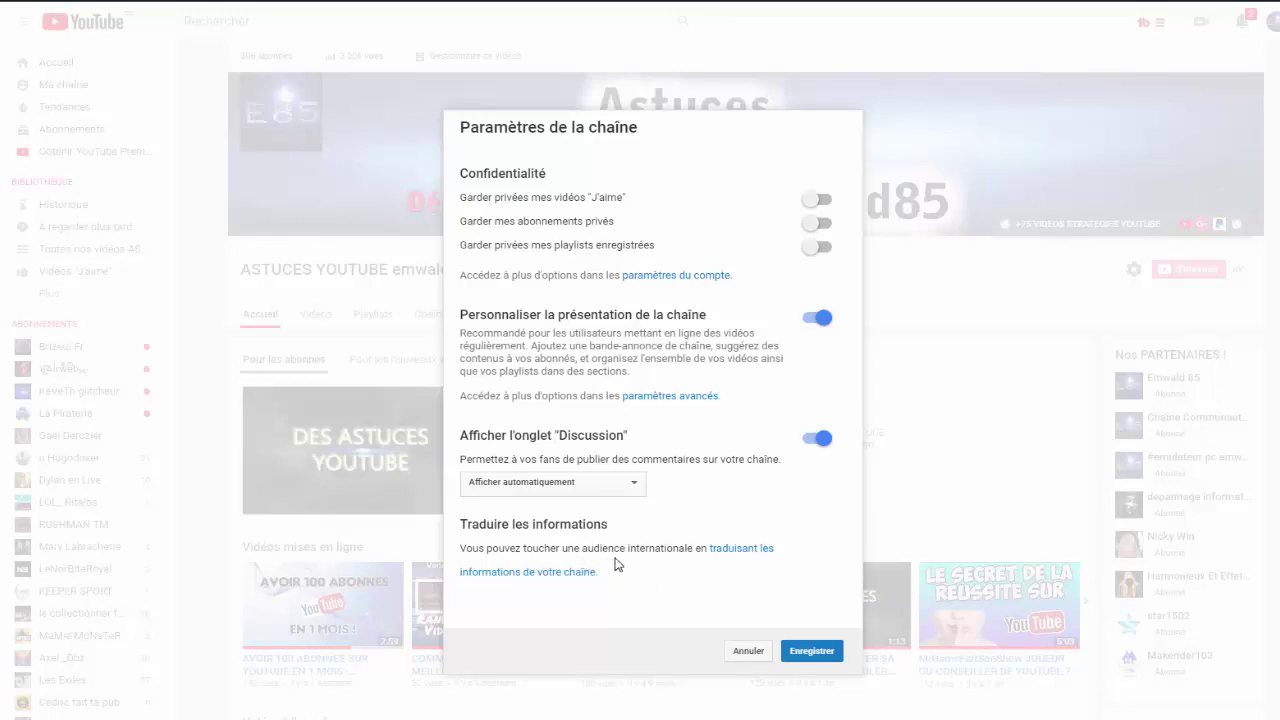
click(541, 579)
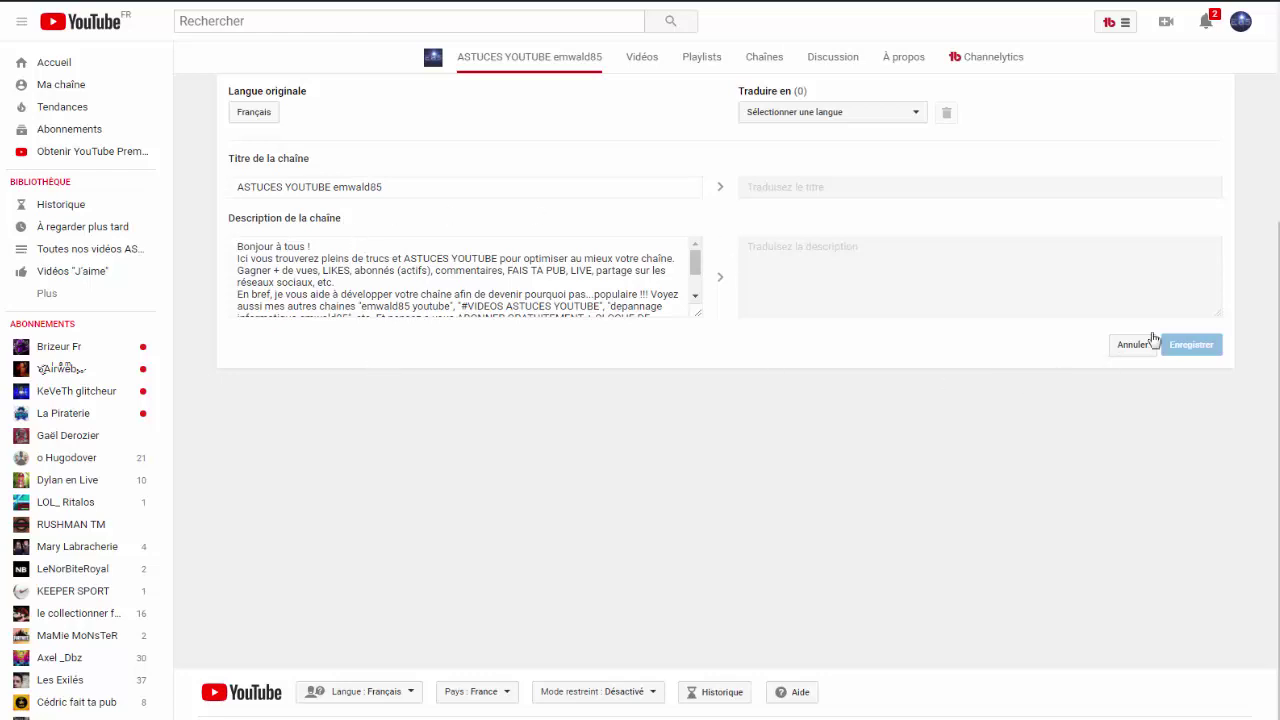
Add "Anglais" as a new target language for the channel information translation
scroll(1200, 325, up, 1)
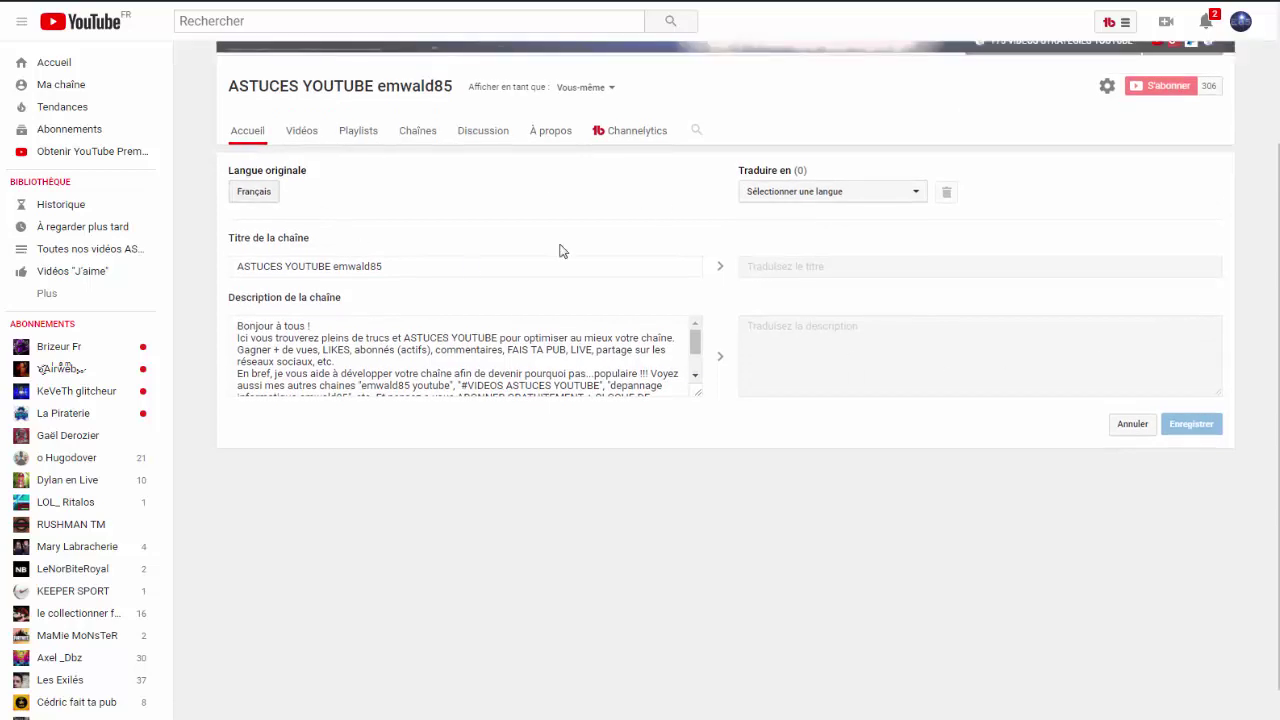
click(805, 194)
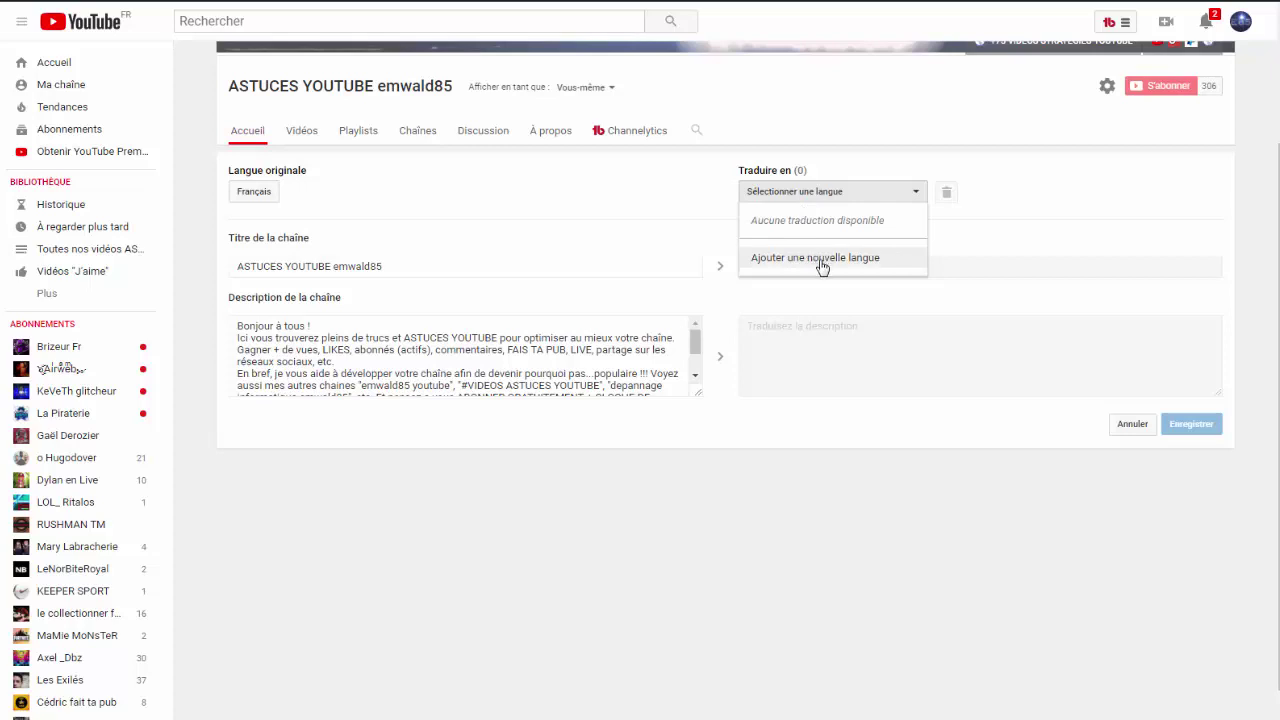
click(822, 260)
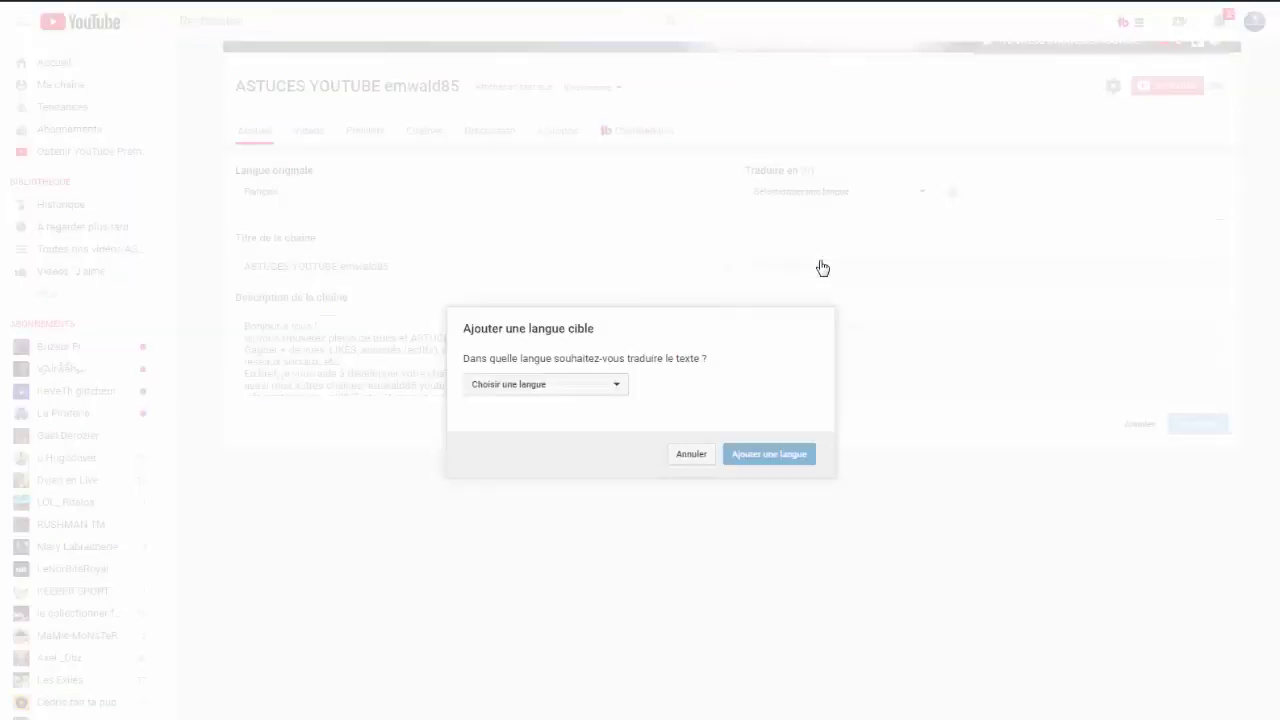
click(513, 390)
click(529, 449)
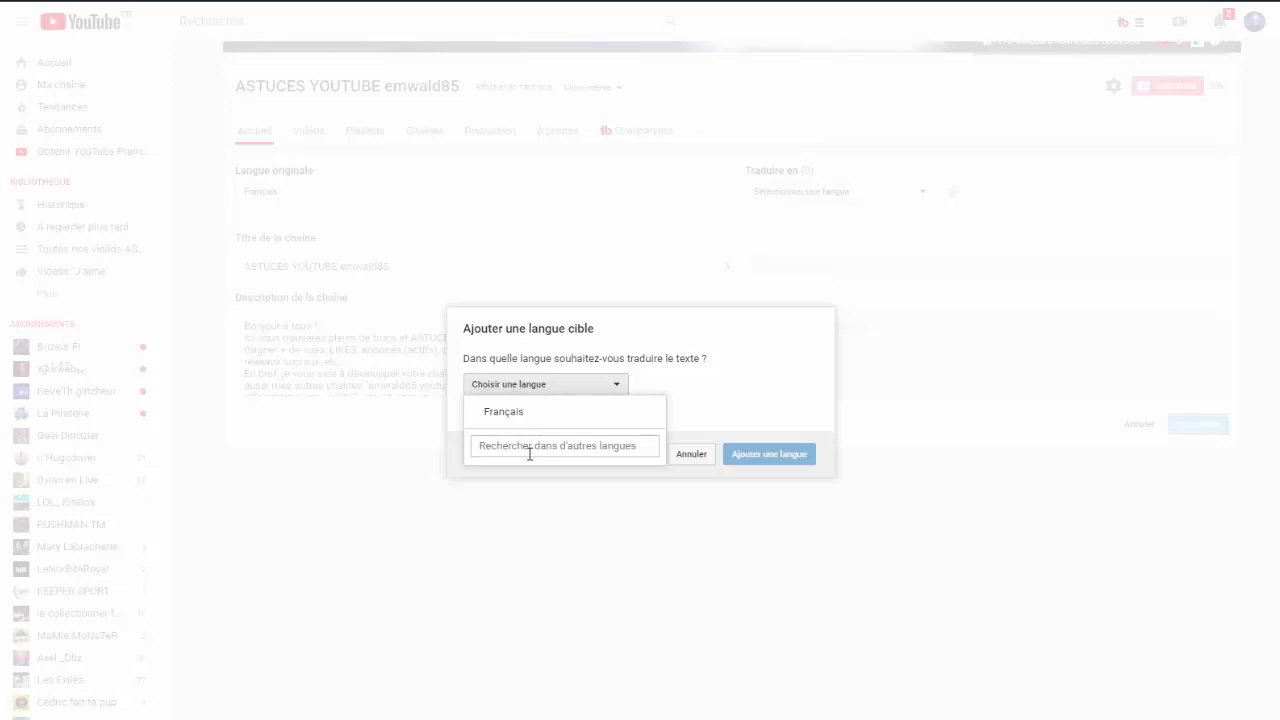
click(529, 453)
text(anglais)
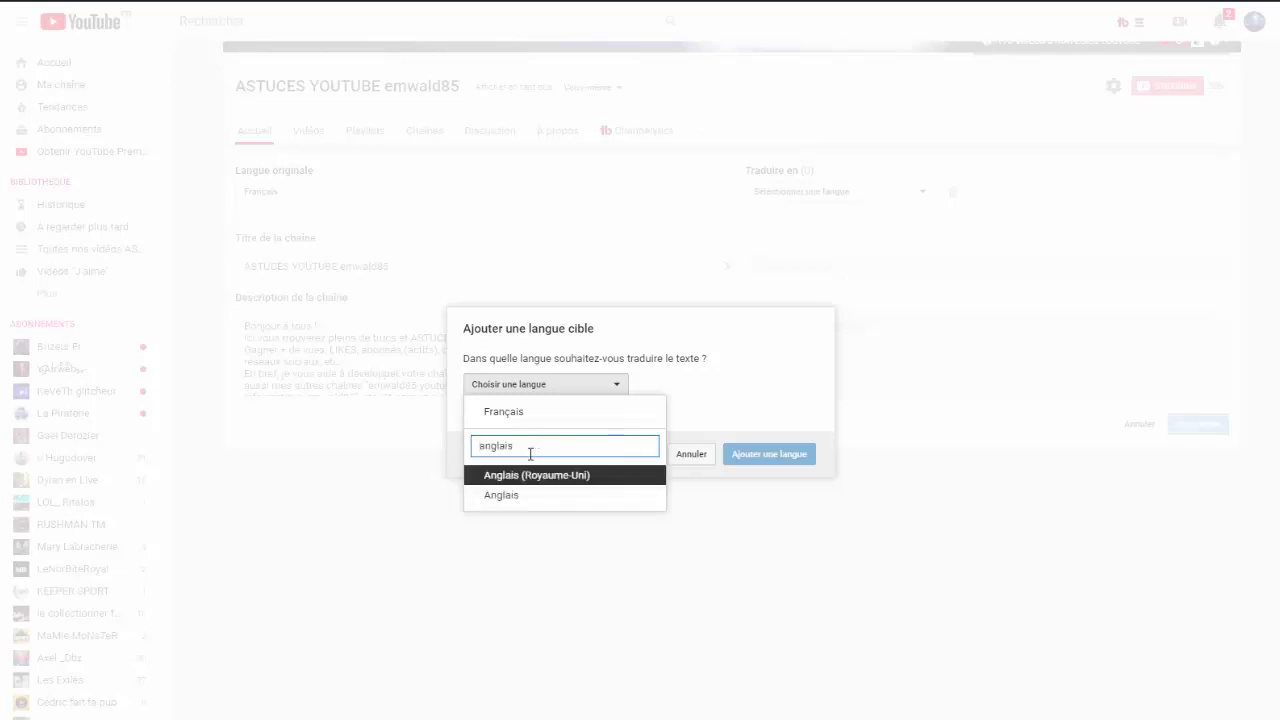
click(511, 496)
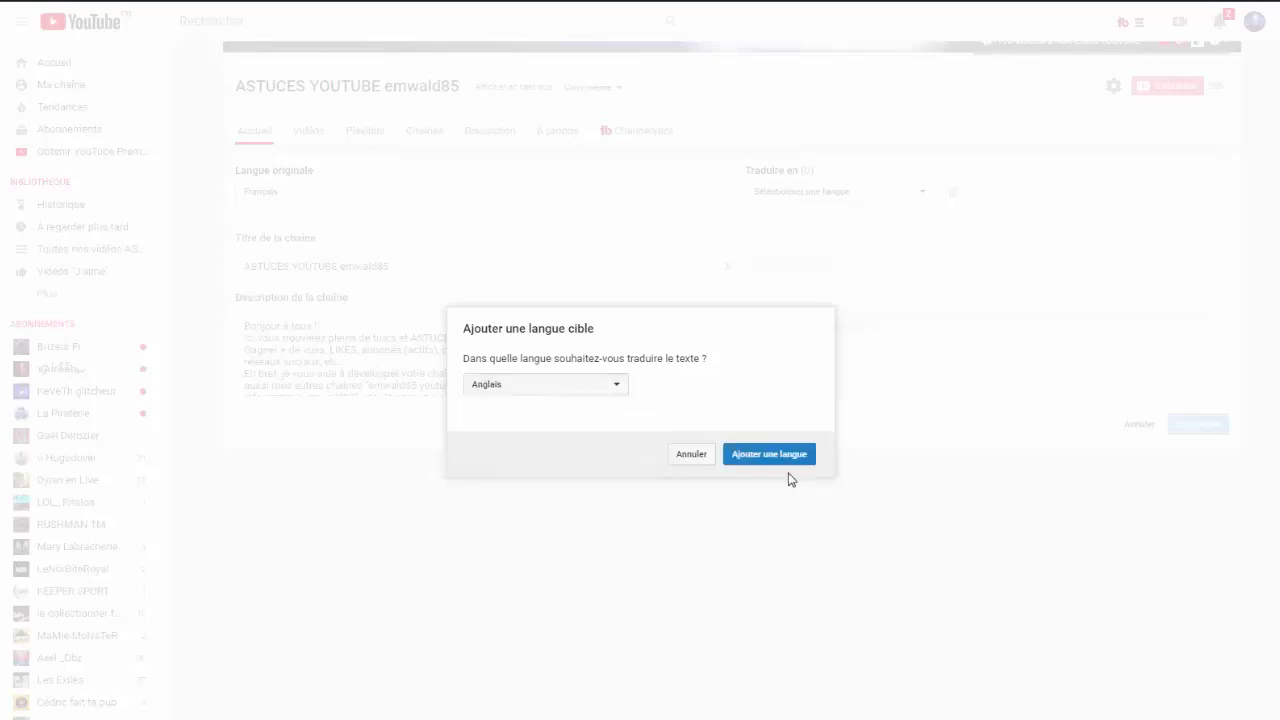
click(776, 455)
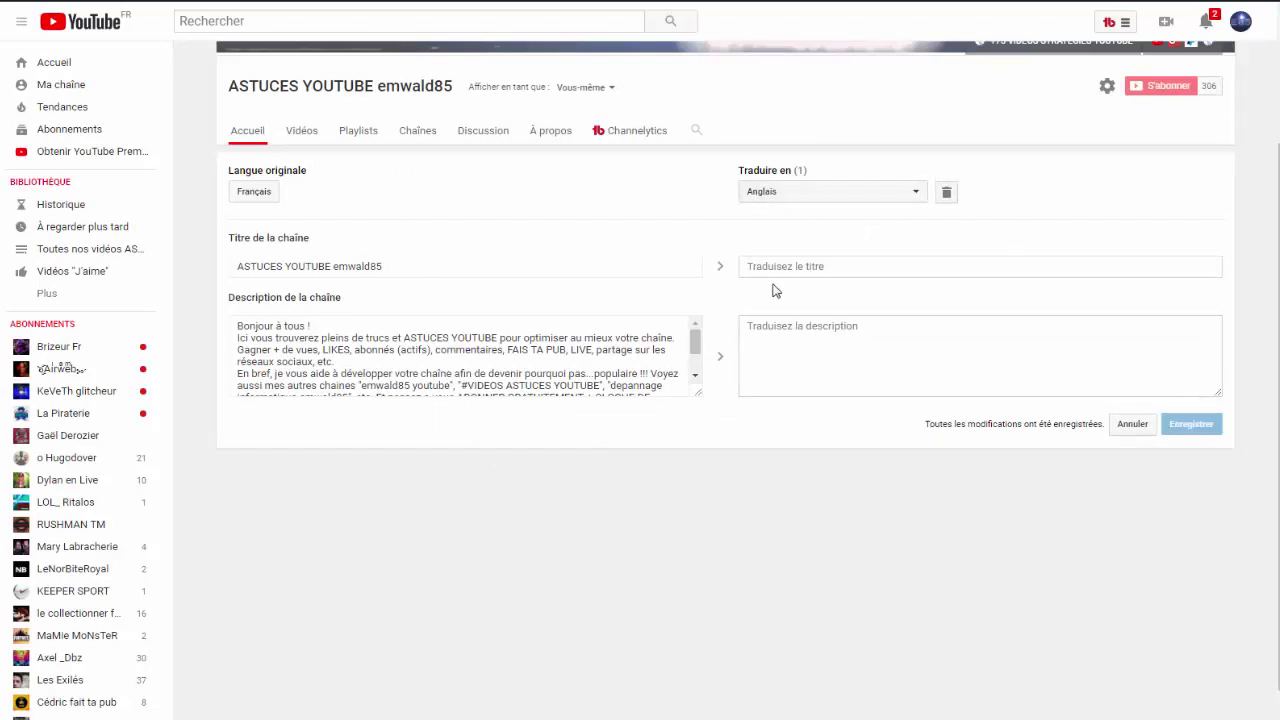
Copy the original channel title "ASTUCES YOUTUBE emwald85" into the English title translation
drag(240, 270, 385, 266)
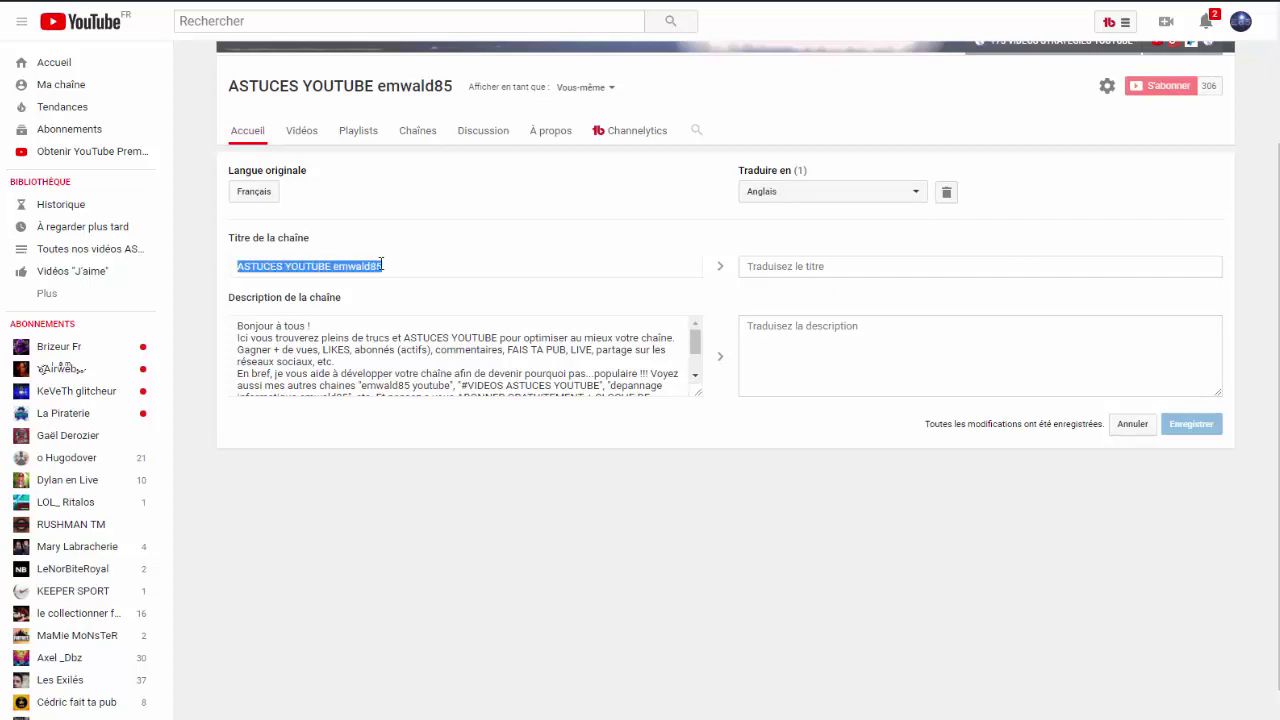
right_click(377, 265)
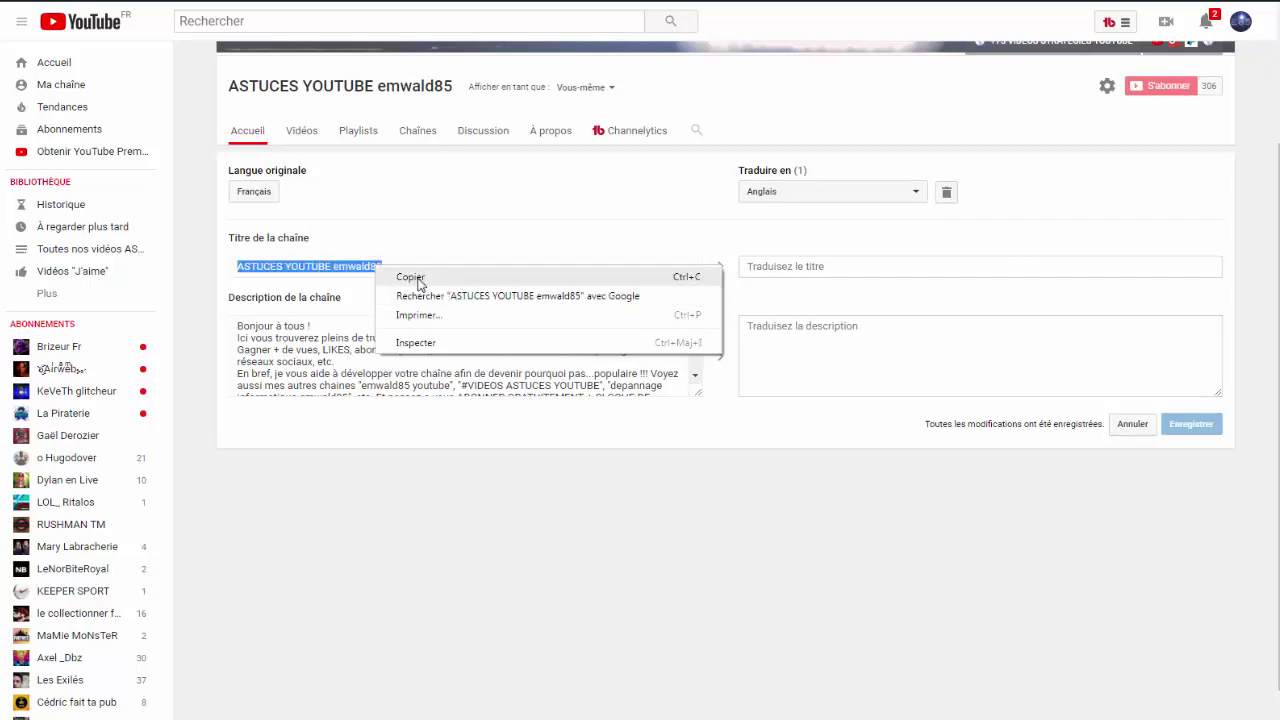
click(419, 284)
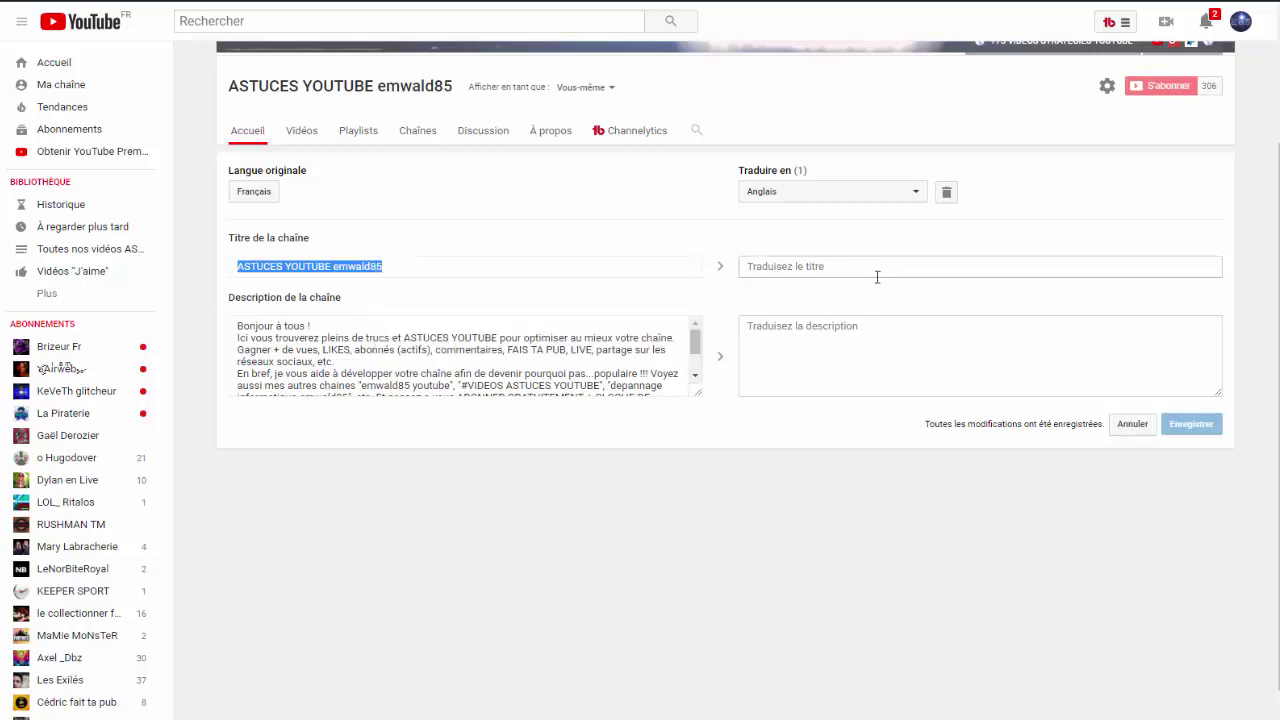
click(850, 266)
right_click(850, 266)
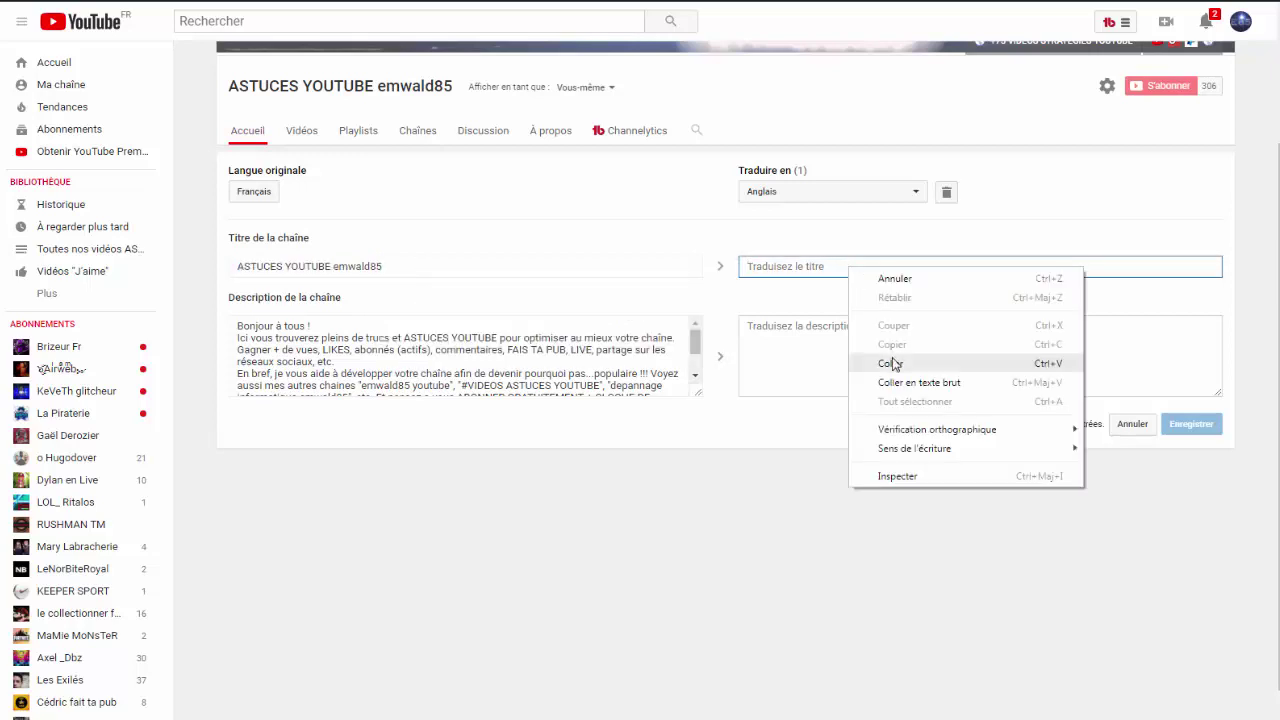
text(ASTUCES YOUTUBE emwald85)
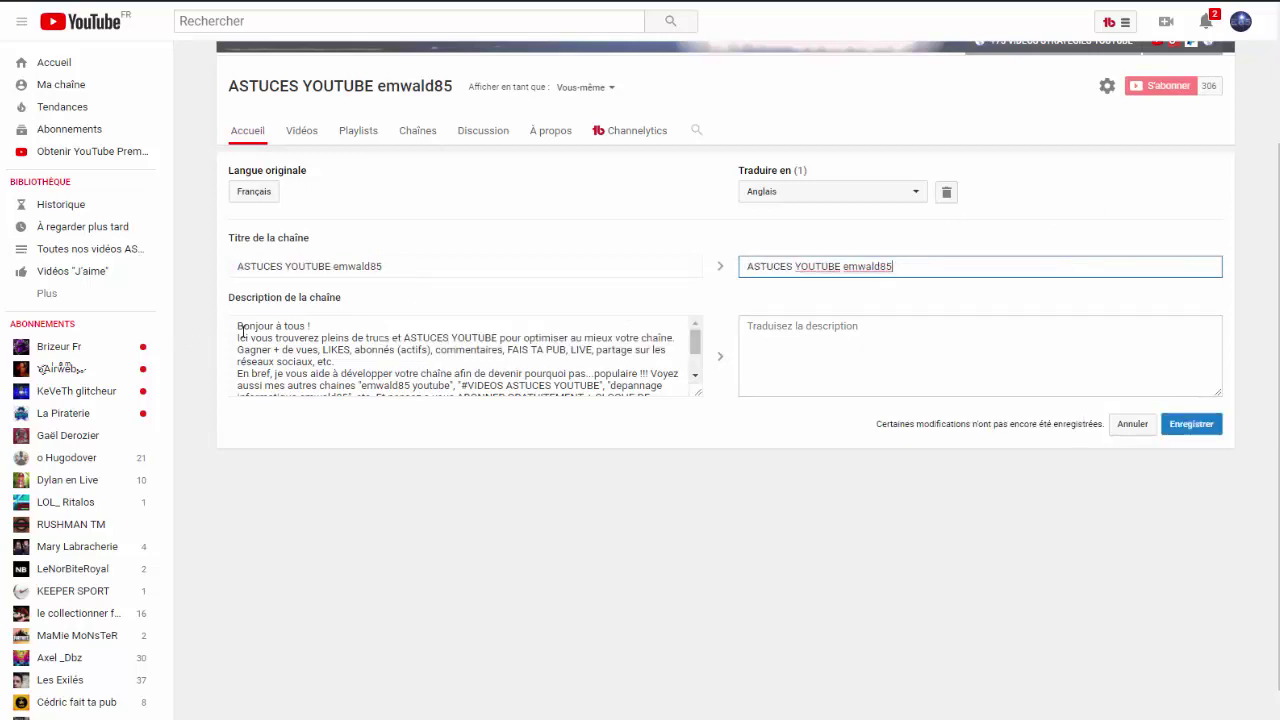
Copy the entire original channel description and open a new browser tab
drag(236, 326, 557, 410)
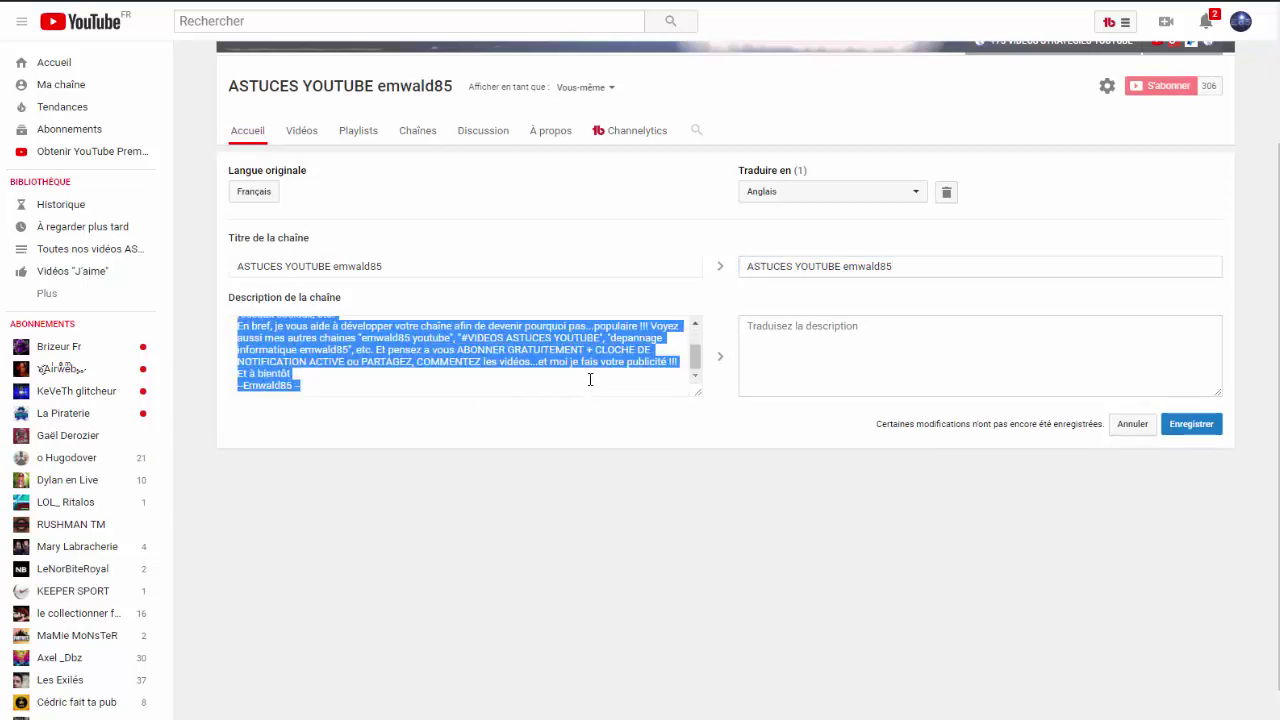
right_click(568, 352)
click(588, 364)
key(ctrl+t)
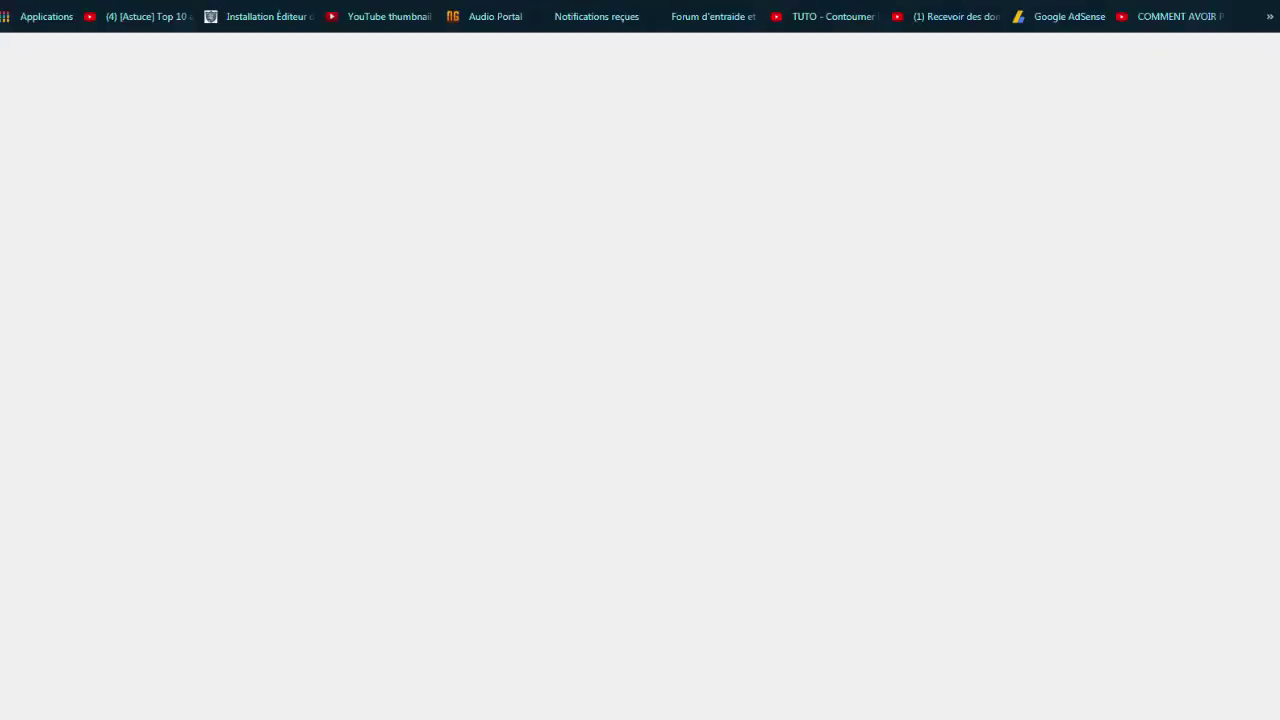
Search the web for "reverso" and open the Reverso text translation site
text(reverso)
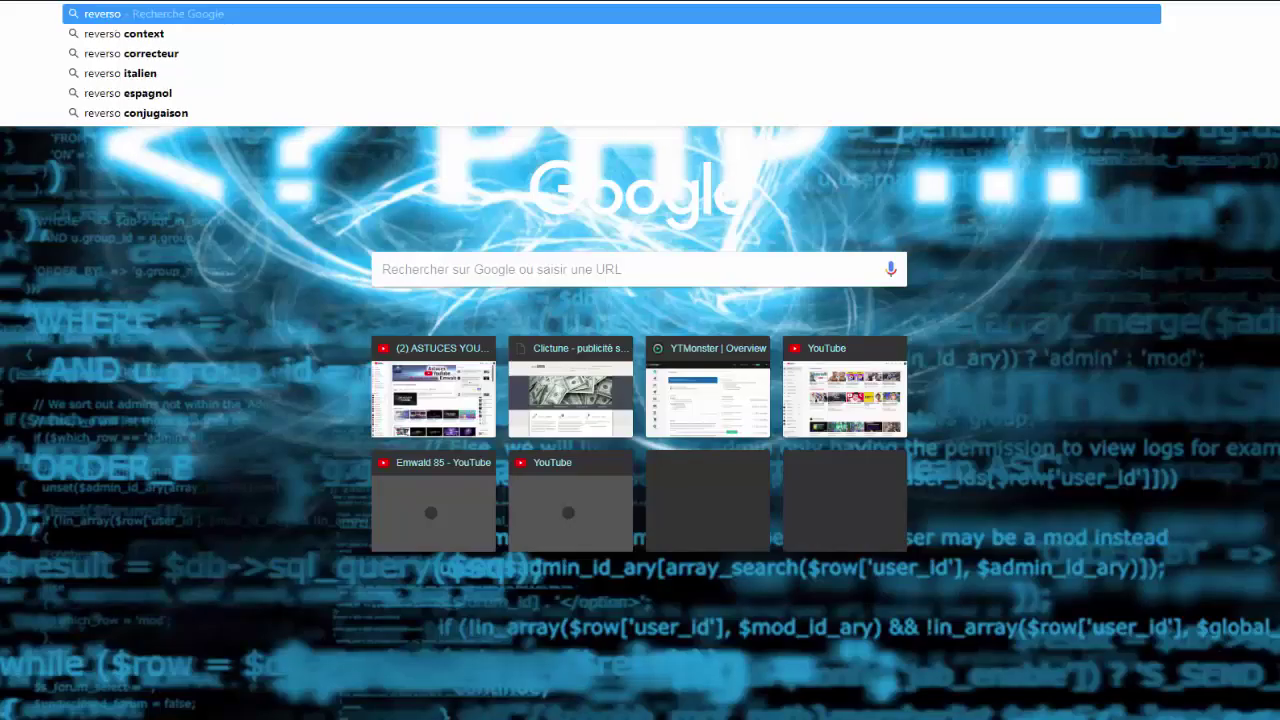
click(110, 16)
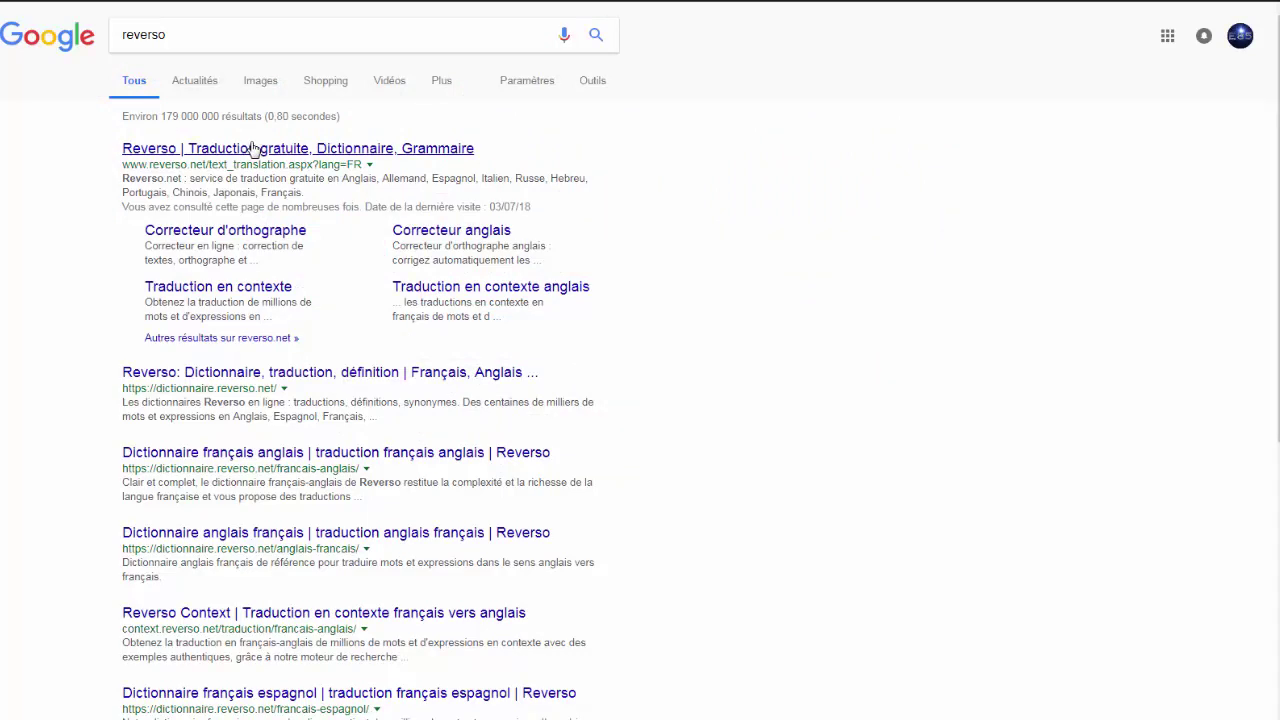
click(252, 148)
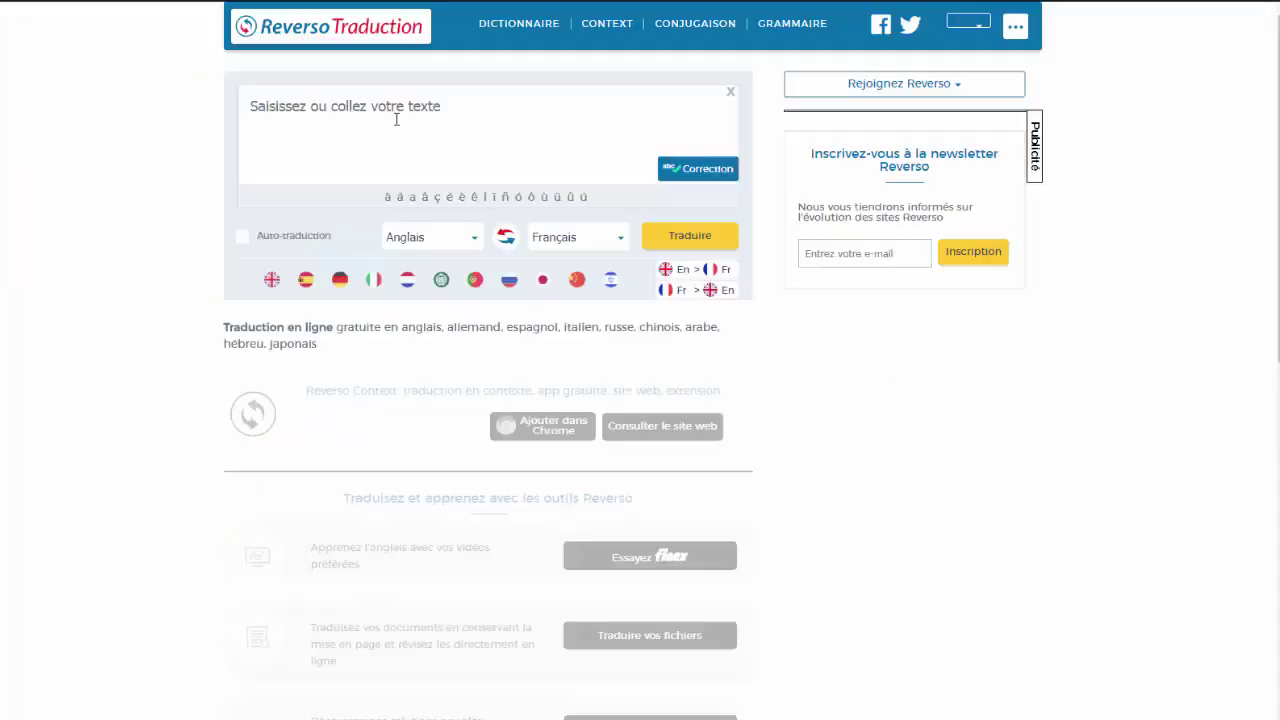
Paste the copied channel description into Reverso and translate it from "Français" to "Anglais"
right_click(309, 114)
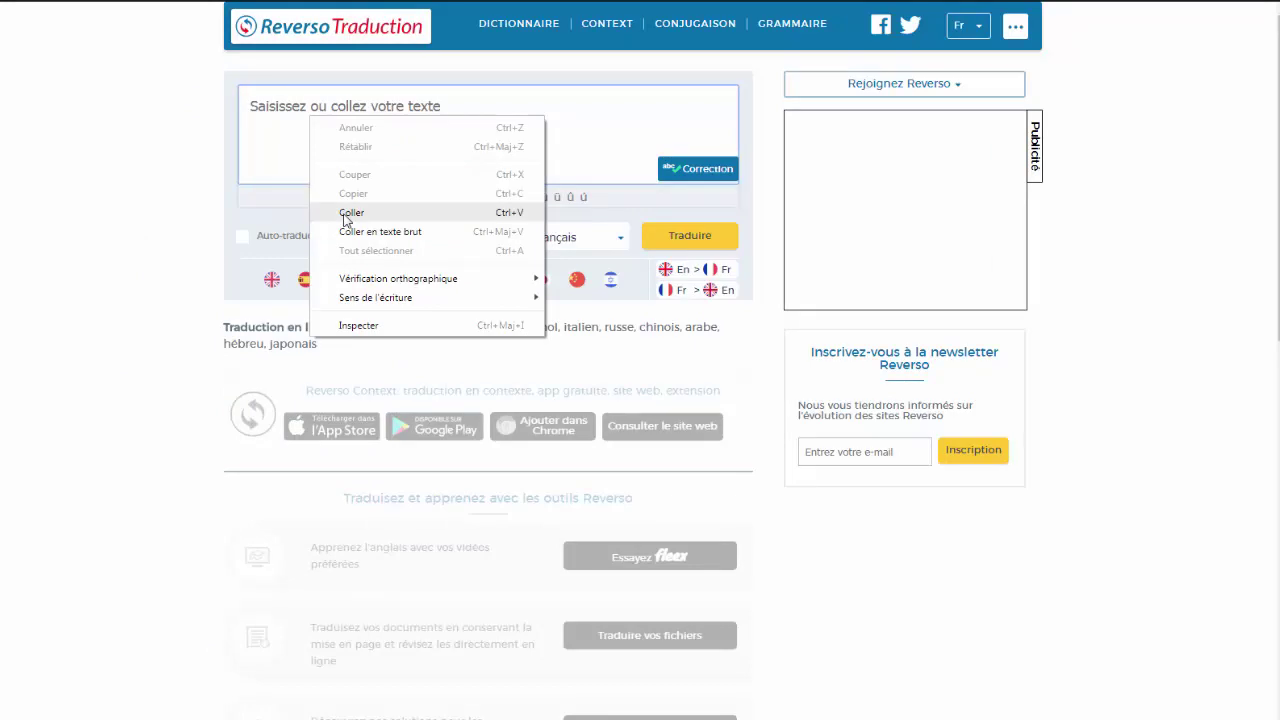
click(811, 134)
key(ctrl+v)
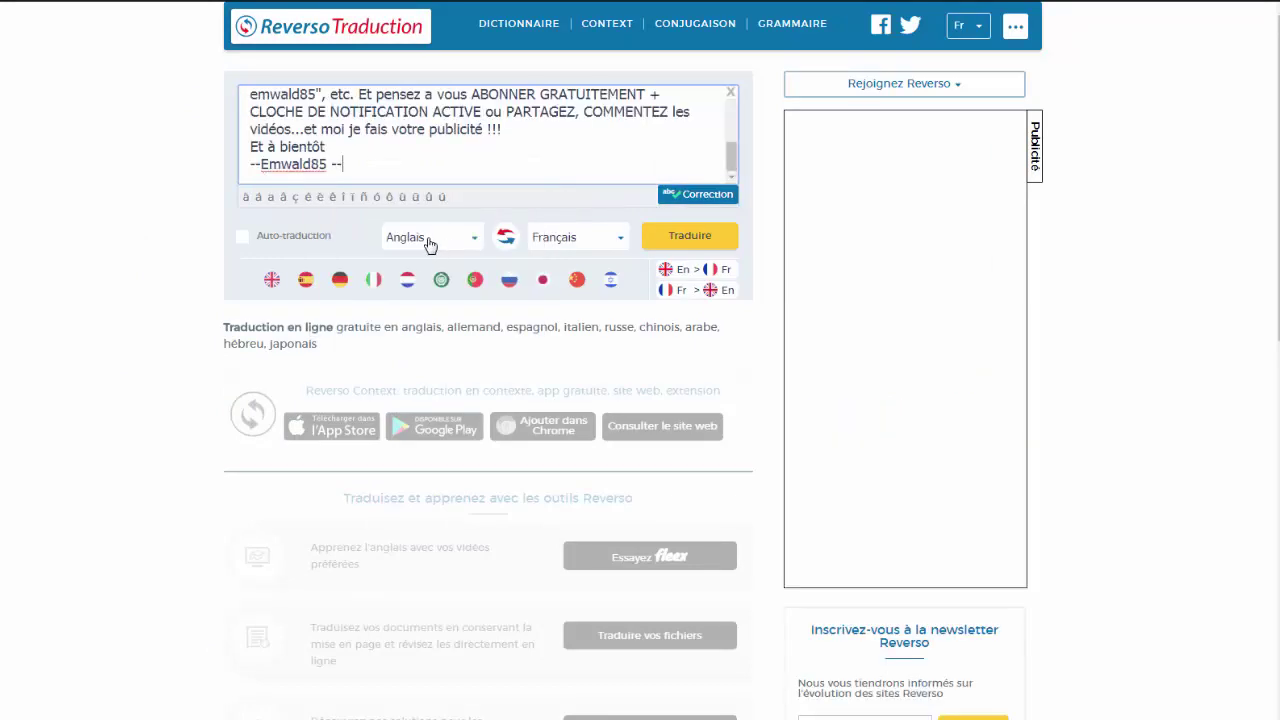
click(429, 246)
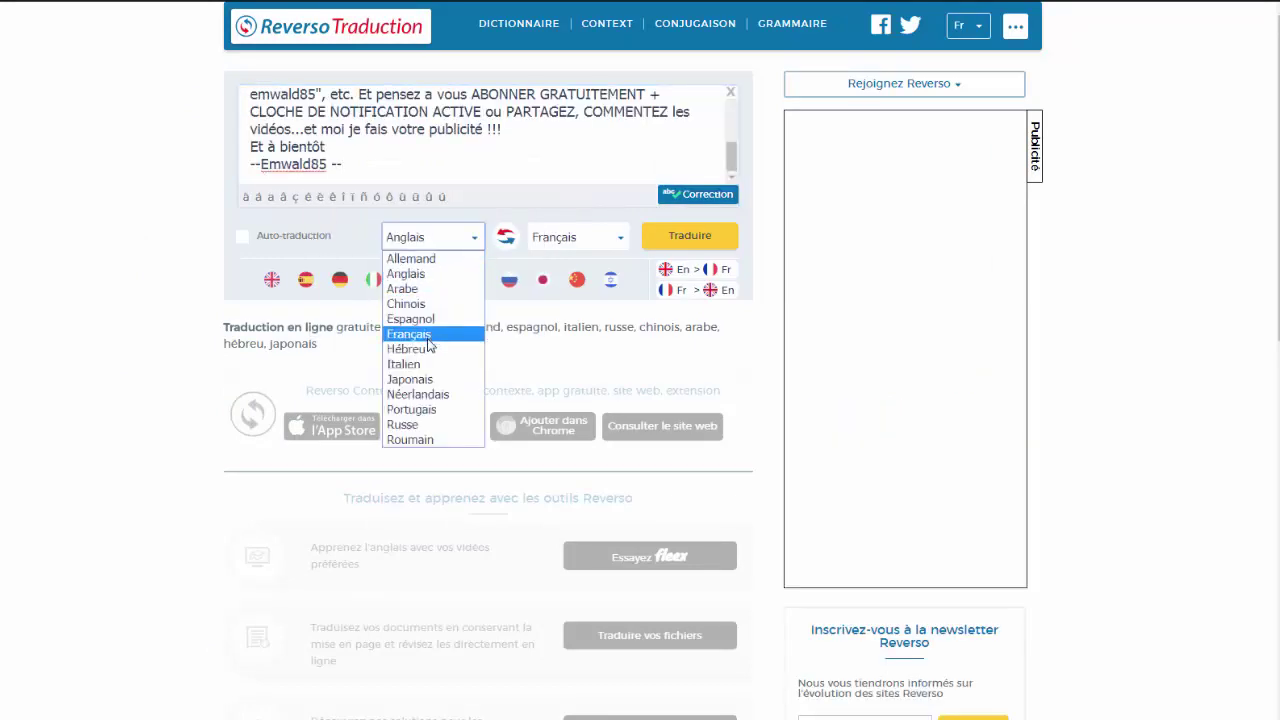
click(408, 334)
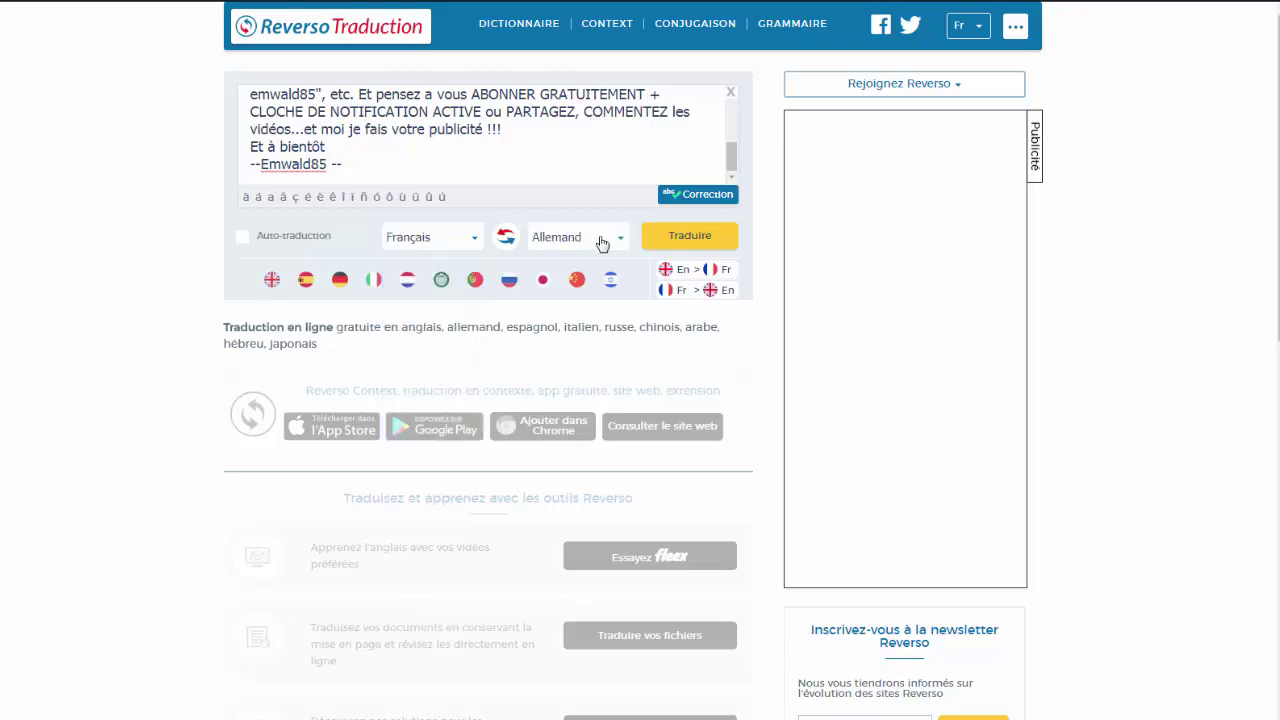
click(585, 241)
click(588, 267)
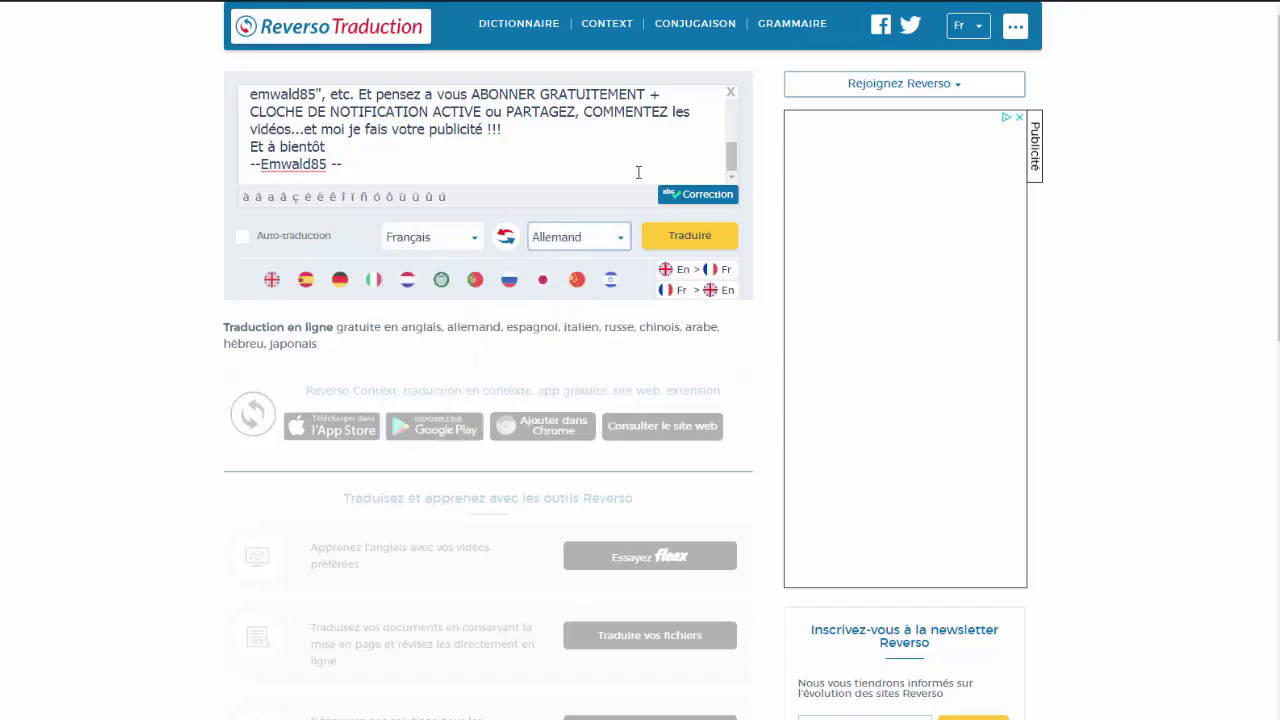
click(681, 235)
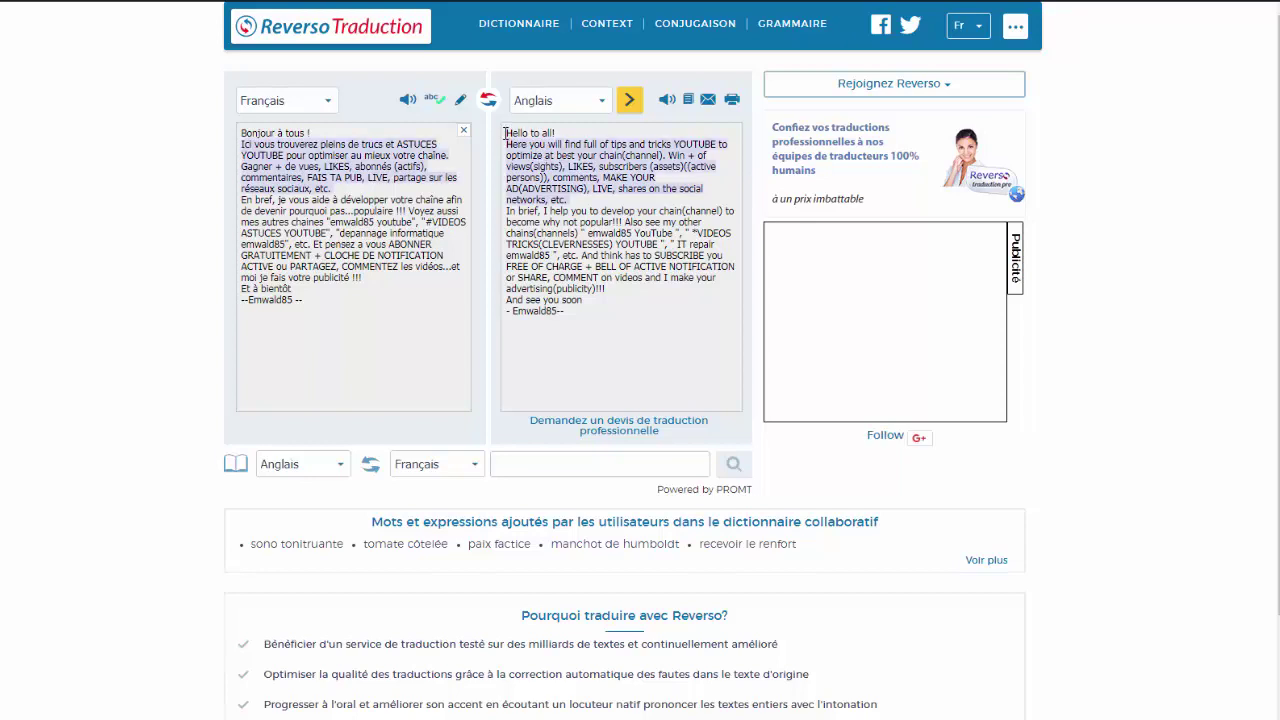
Copy the entire English translation of the channel description from Reverso
drag(505, 133, 566, 313)
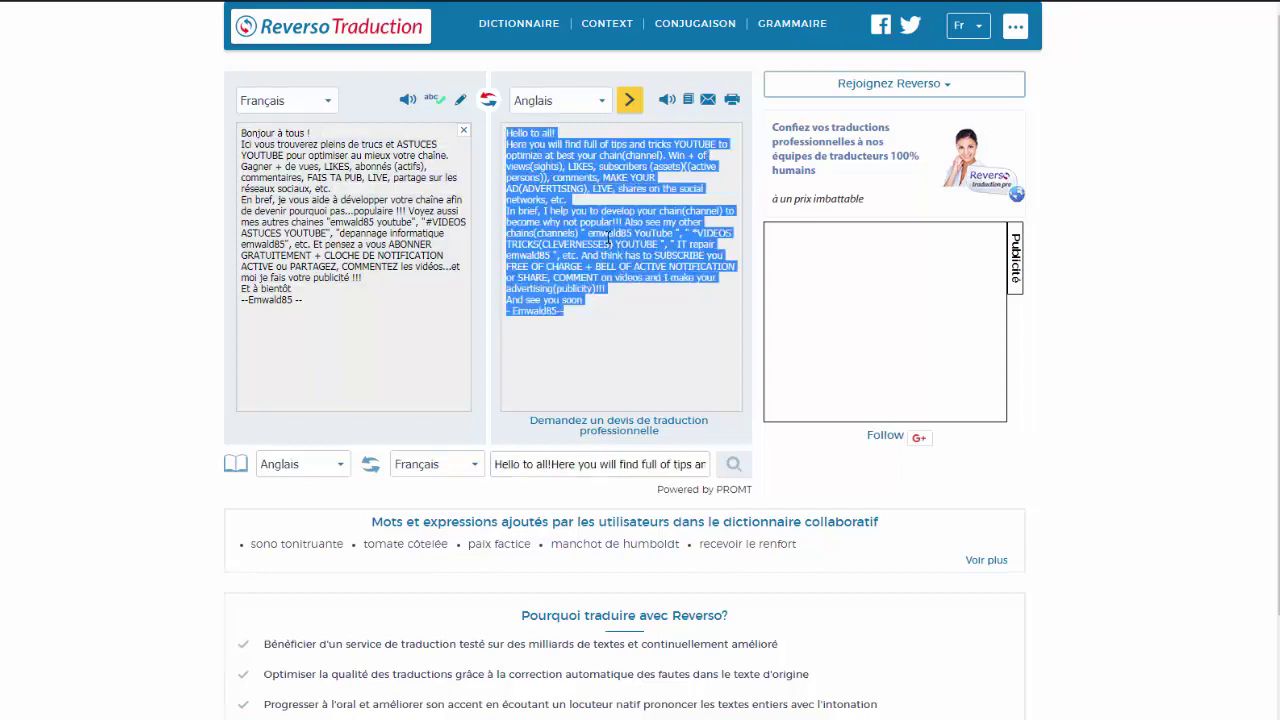
right_click(607, 237)
click(651, 246)
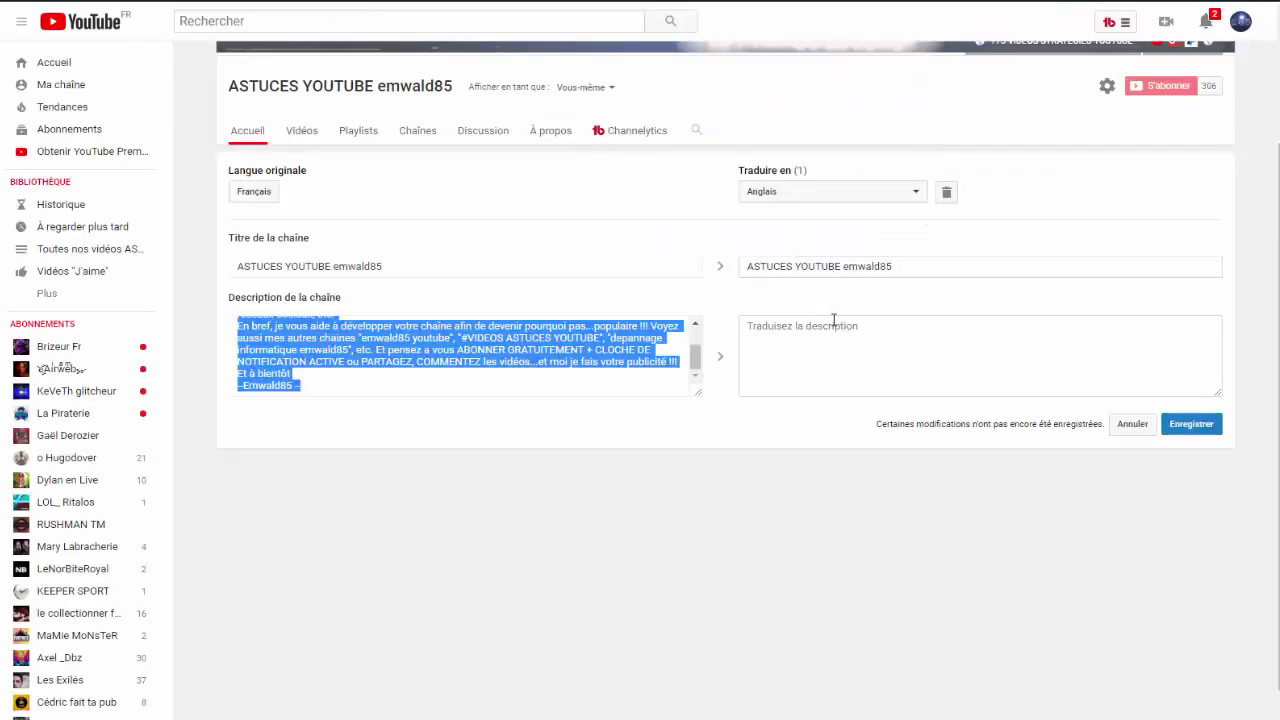
In the YouTube channel information translation, paste the copied English text as the description translation and save the changes
click(834, 324)
right_click(836, 326)
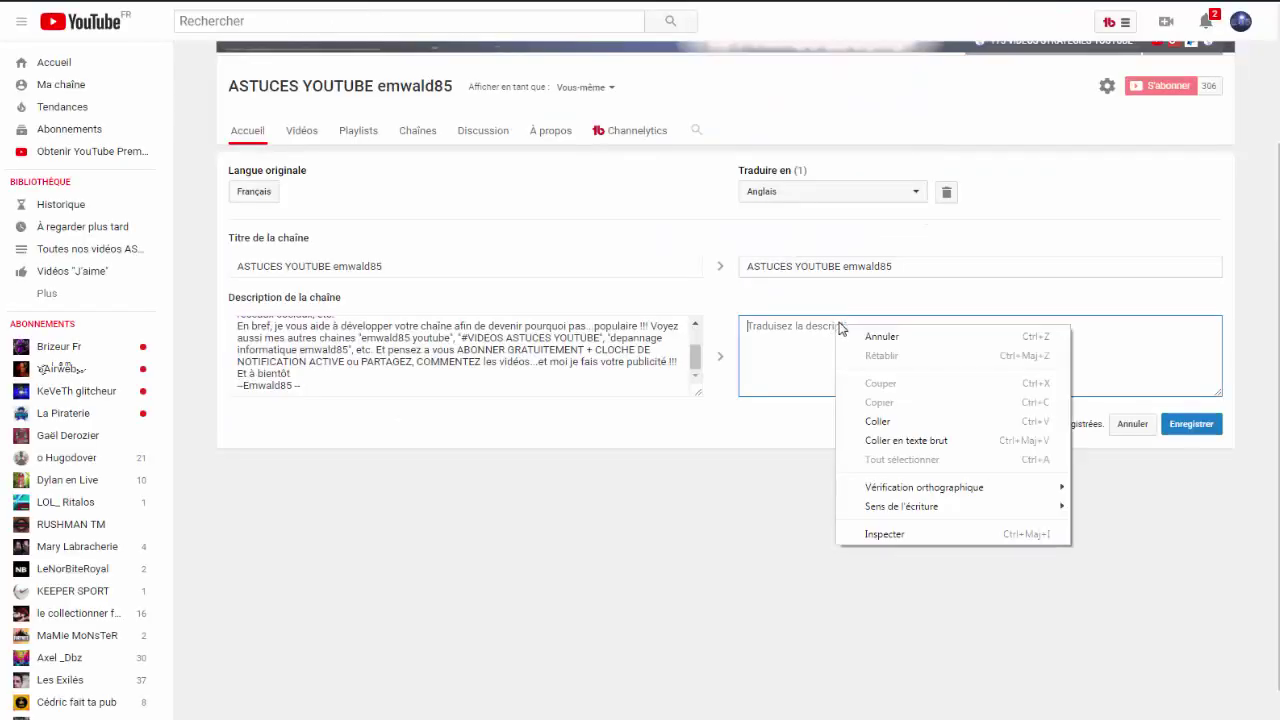
click(874, 421)
key(ctrl+v)
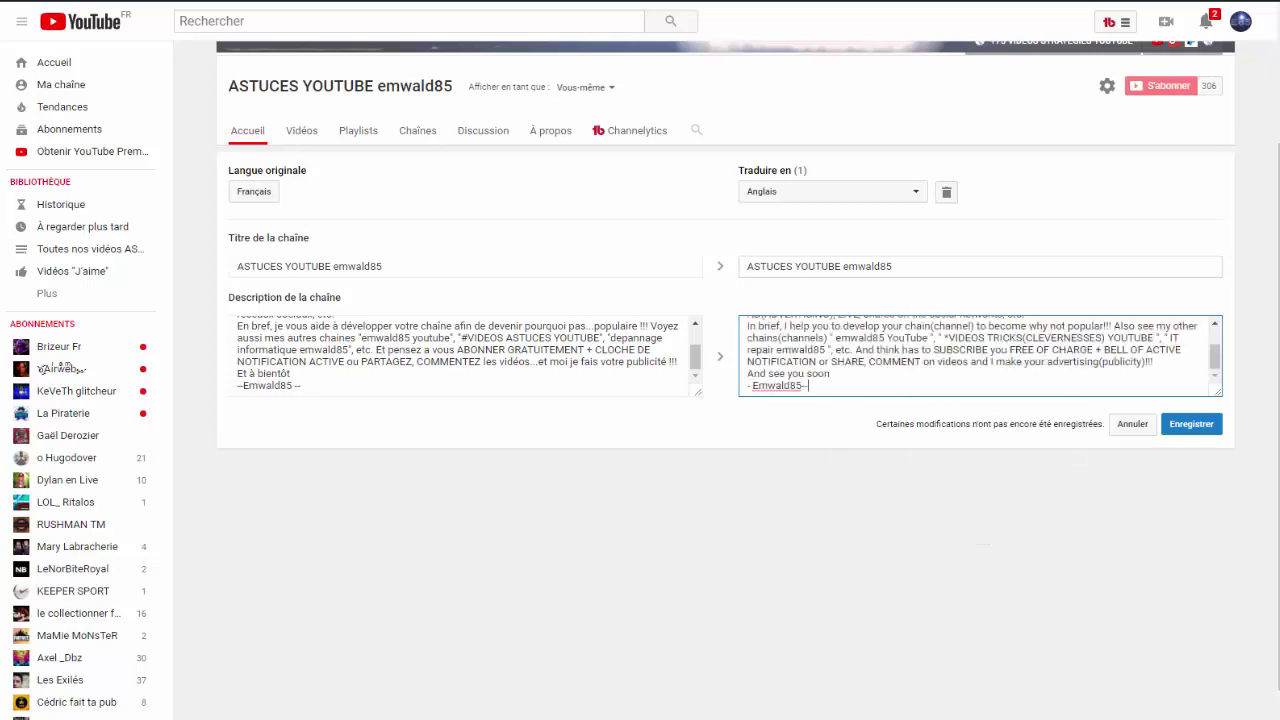
click(1192, 424)
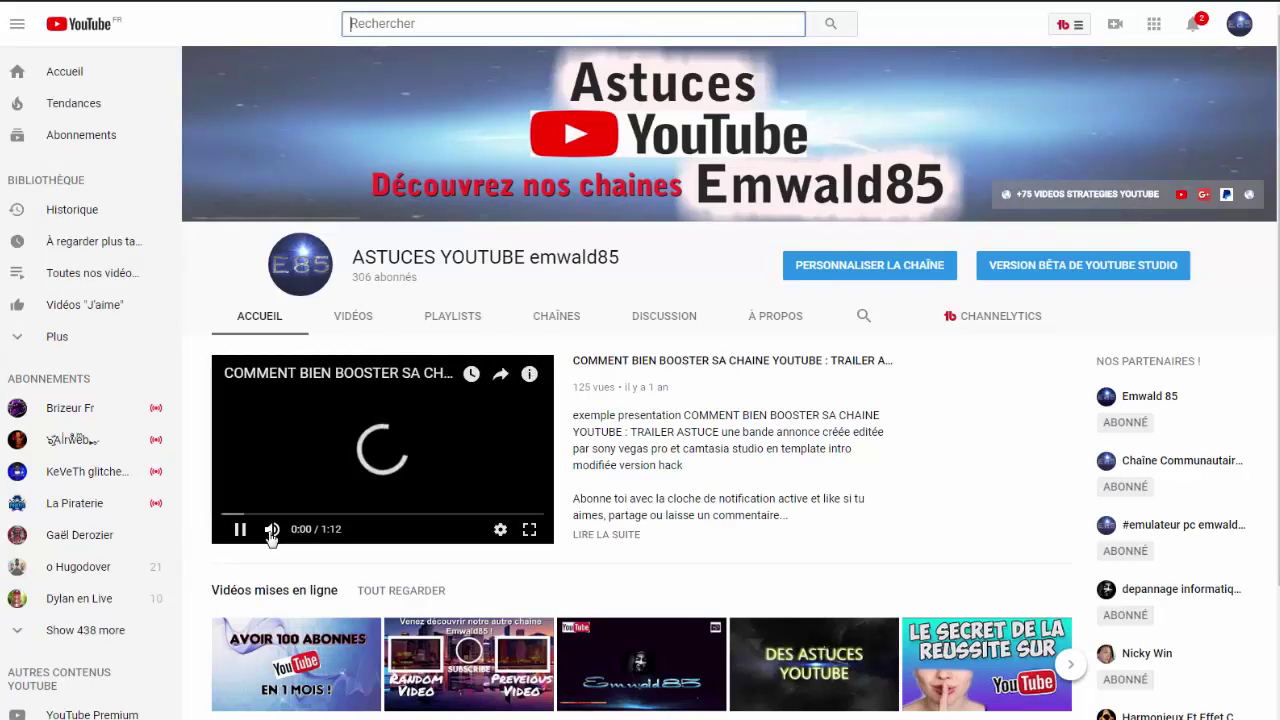
Mute the channel trailer and start customising the ASTUCES YOUTUBE emwald85 channel
click(271, 530)
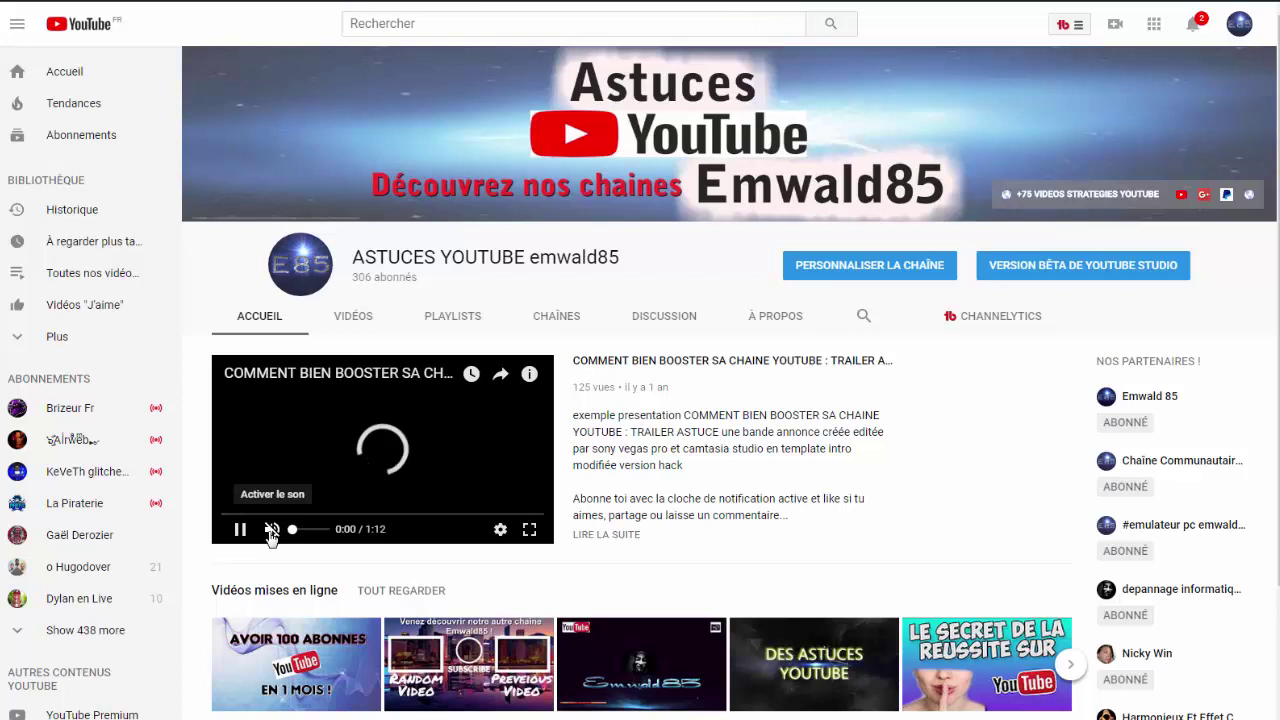
click(829, 268)
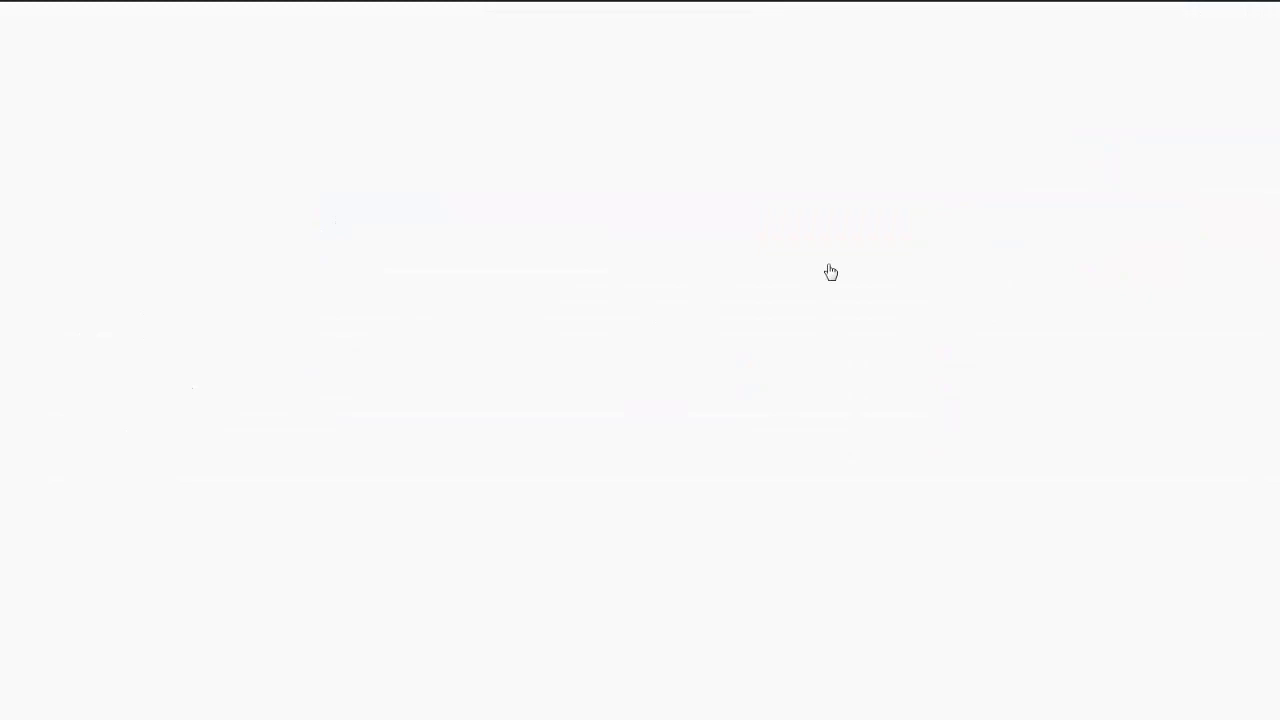